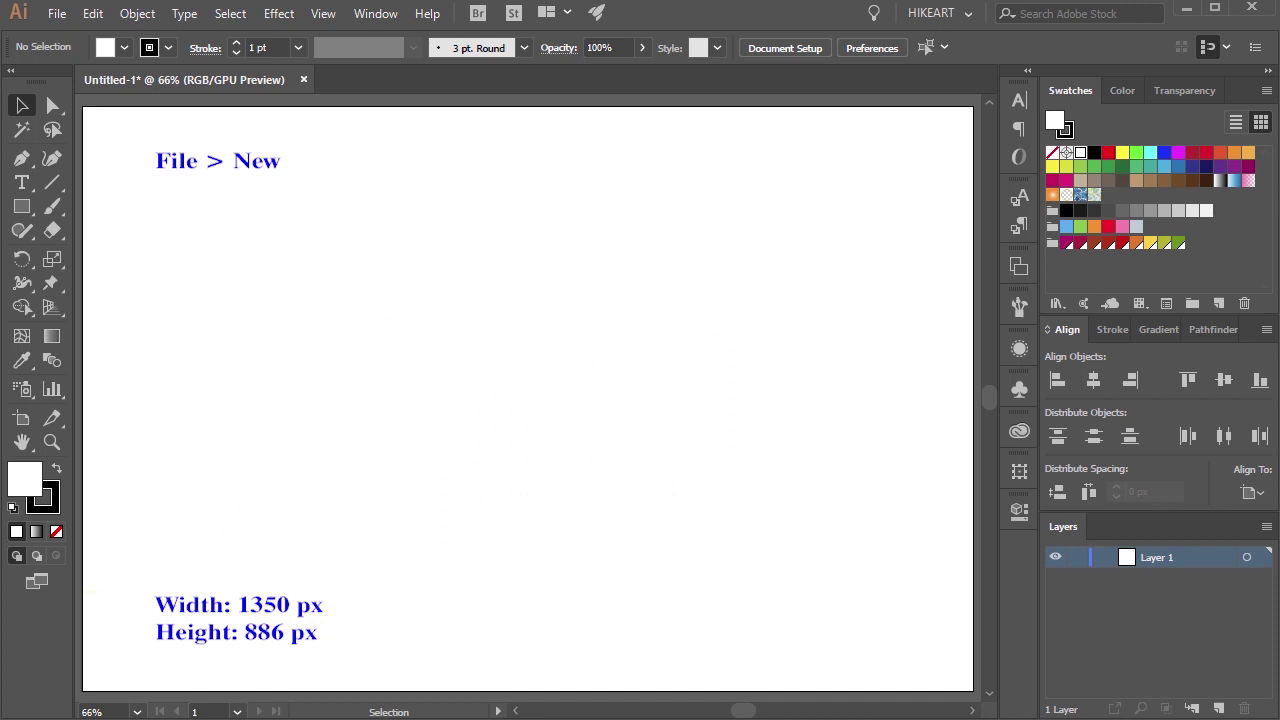
Step: Set the stroke to None and the fill to yellow-green 84FF1F
left_click(42, 500)
left_click(56, 531)
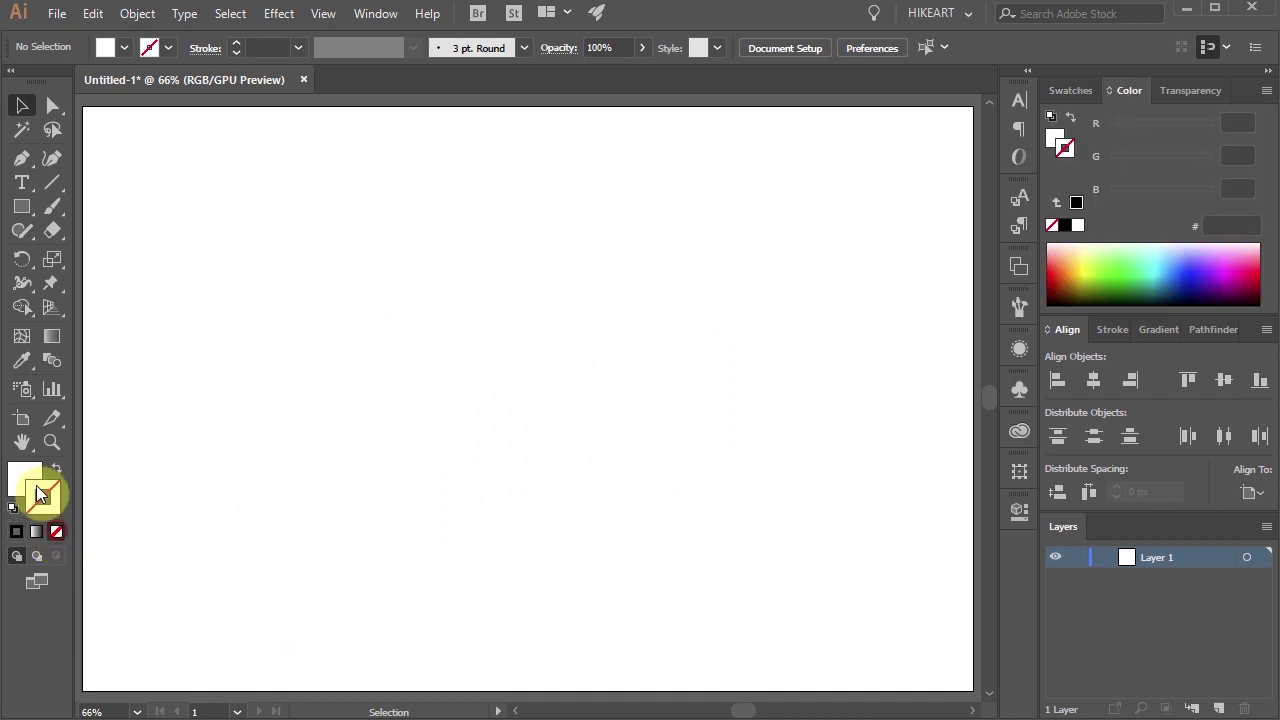
left_click(22, 476)
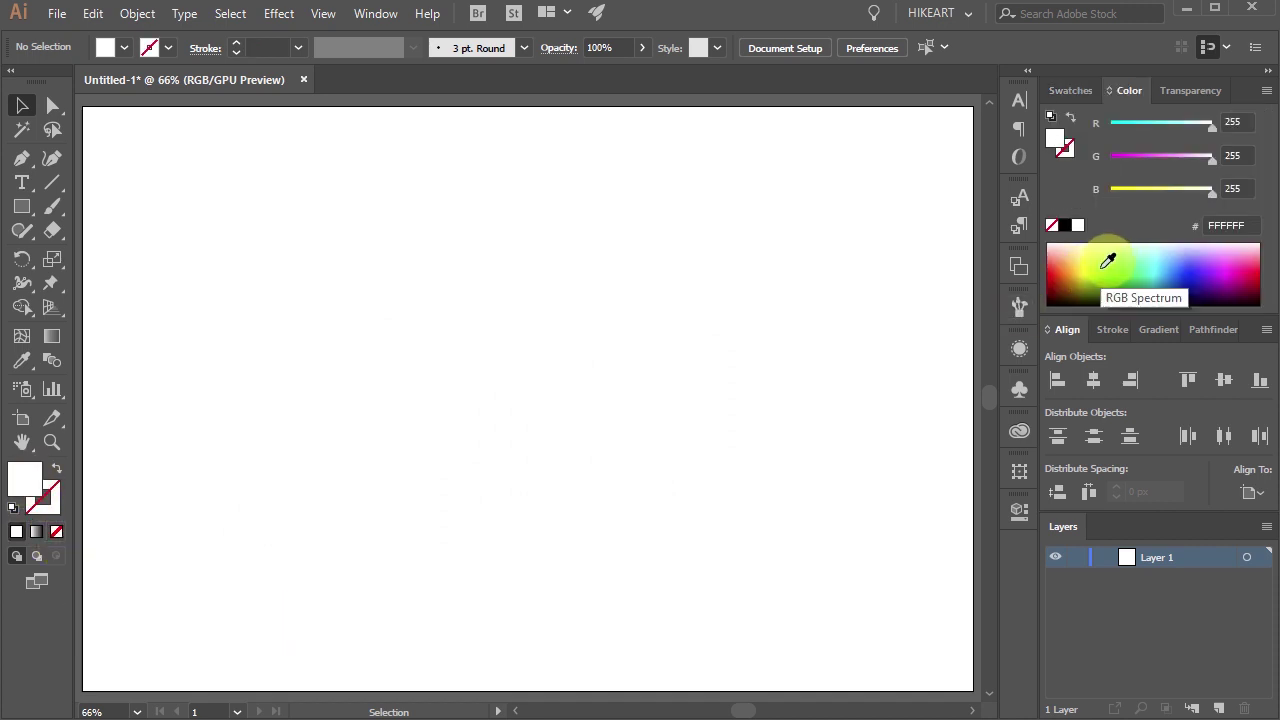
left_click(1090, 268)
Step: Draw a 325 px green square and rotate it 45° into a diamond
key("m")
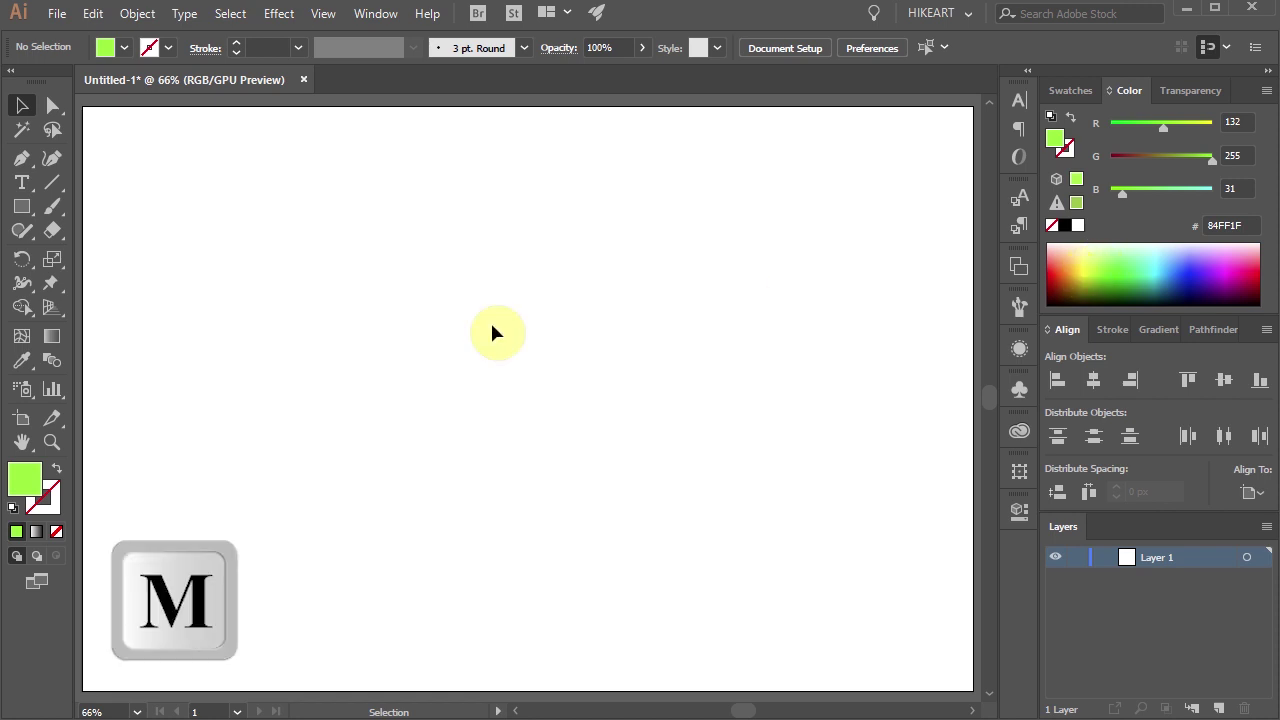
key("m")
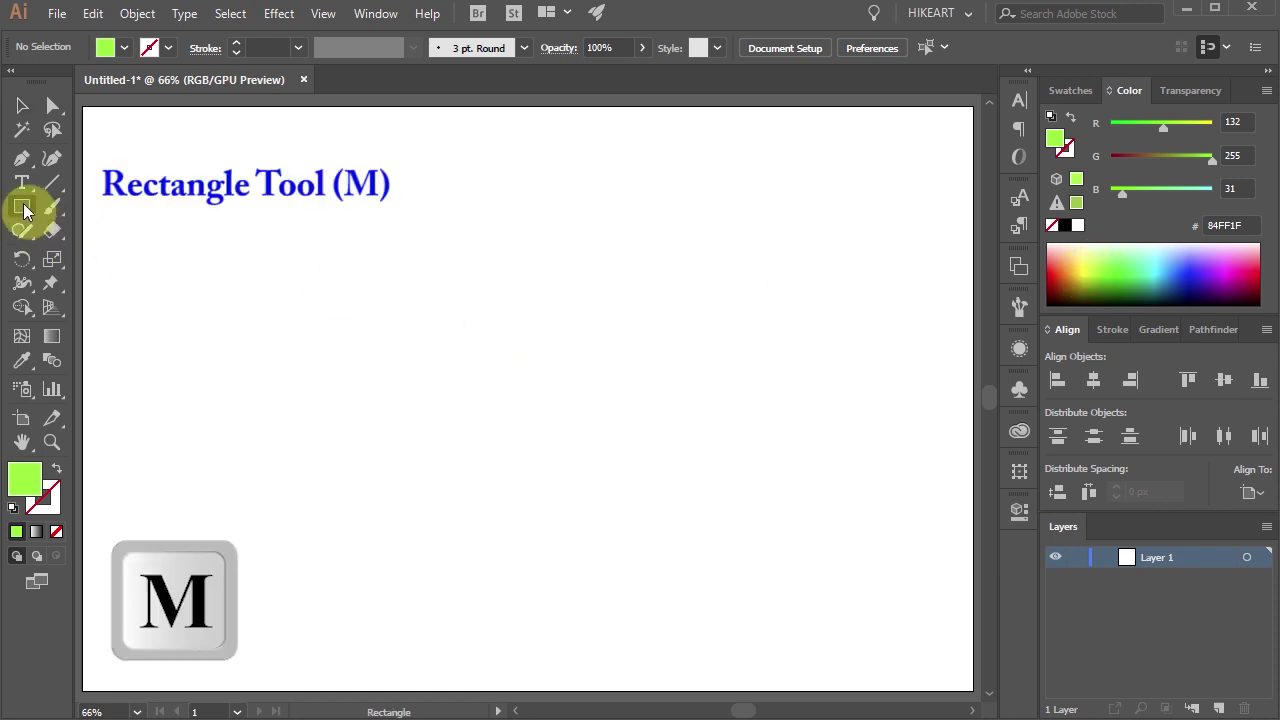
left_click_drag(386, 265, 600, 443)
key("v")
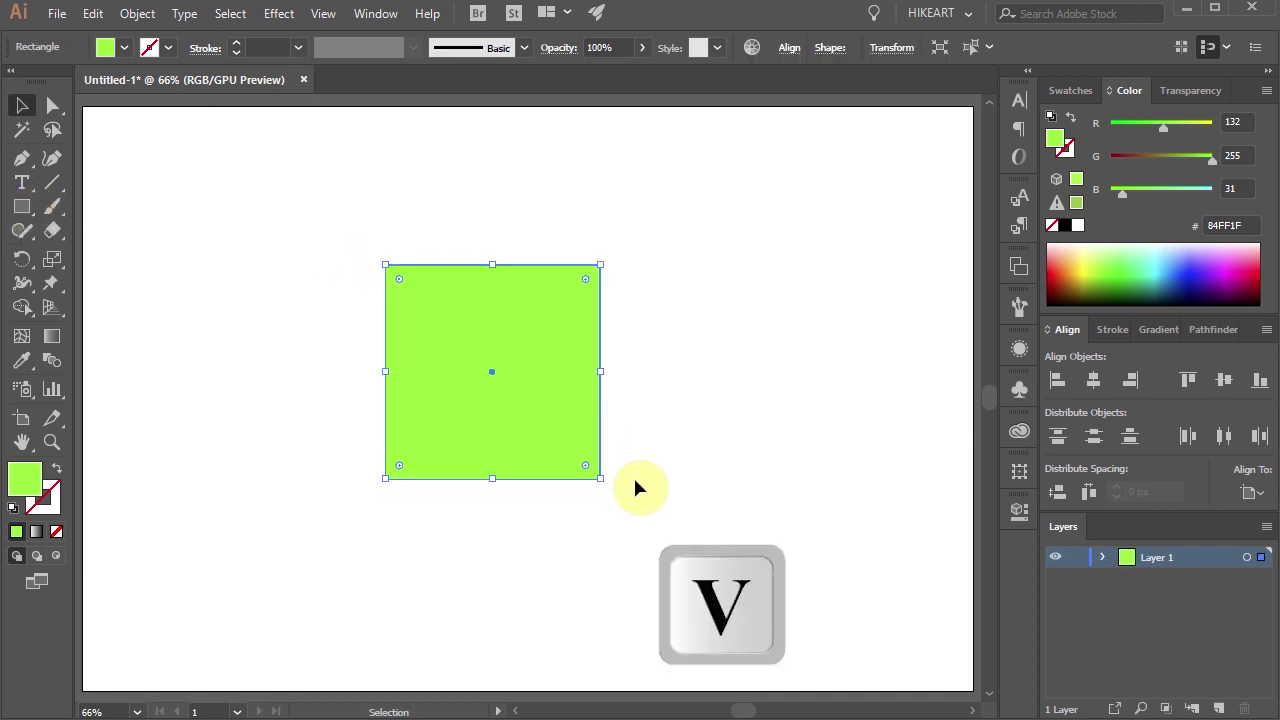
left_click_drag(606, 489, 660, 414)
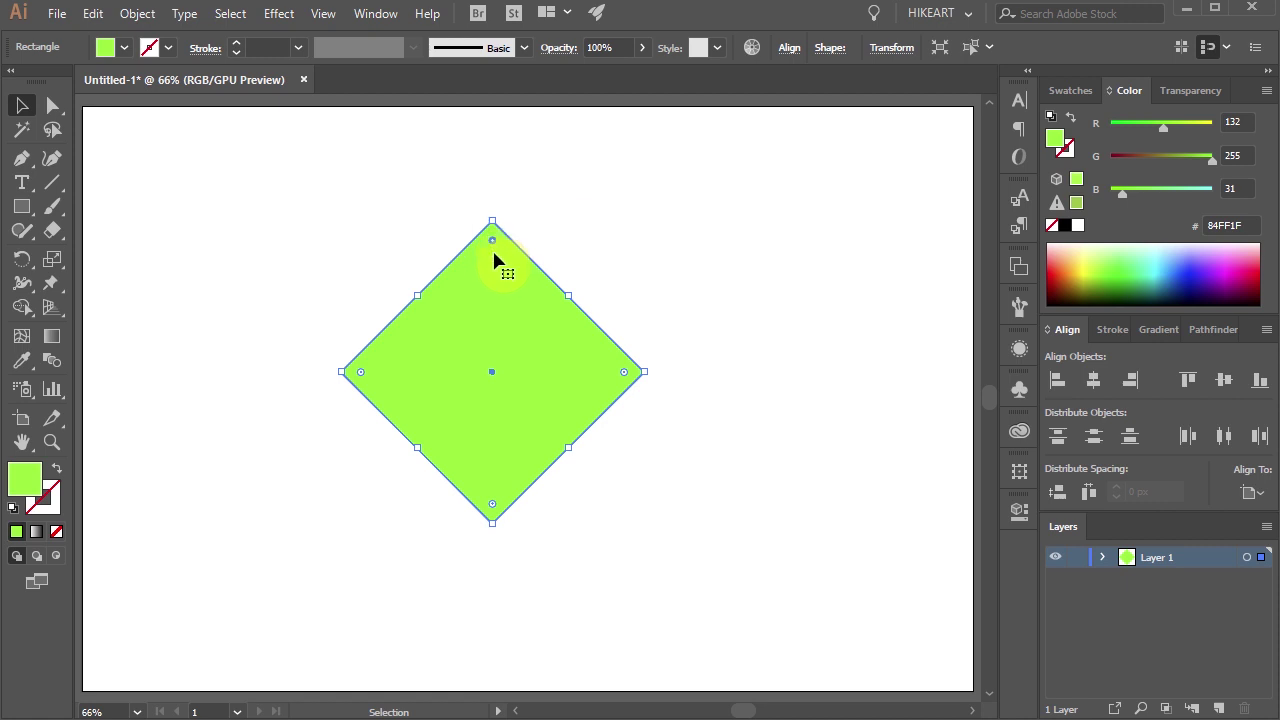
Step: Round the diamond's top and bottom corners to 325 px, forming a pointed lens petal
left_click_drag(494, 242, 480, 577)
left_click(492, 510)
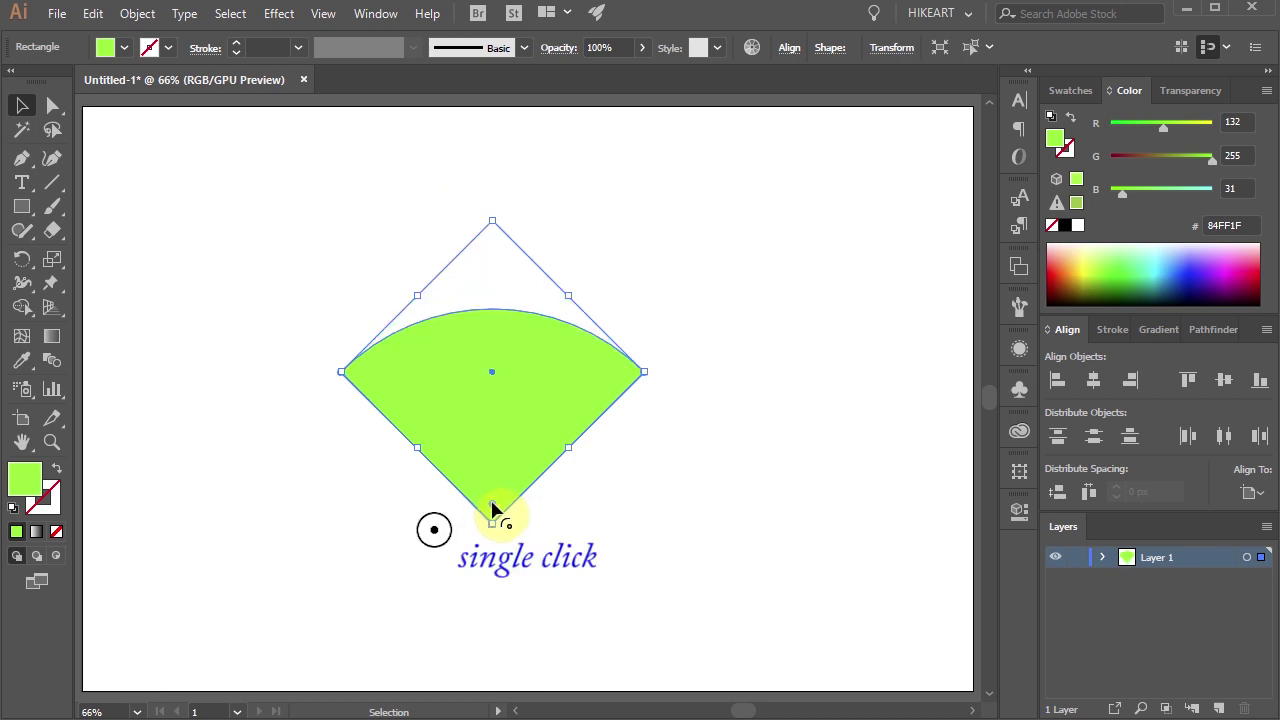
left_click_drag(492, 512, 490, 178)
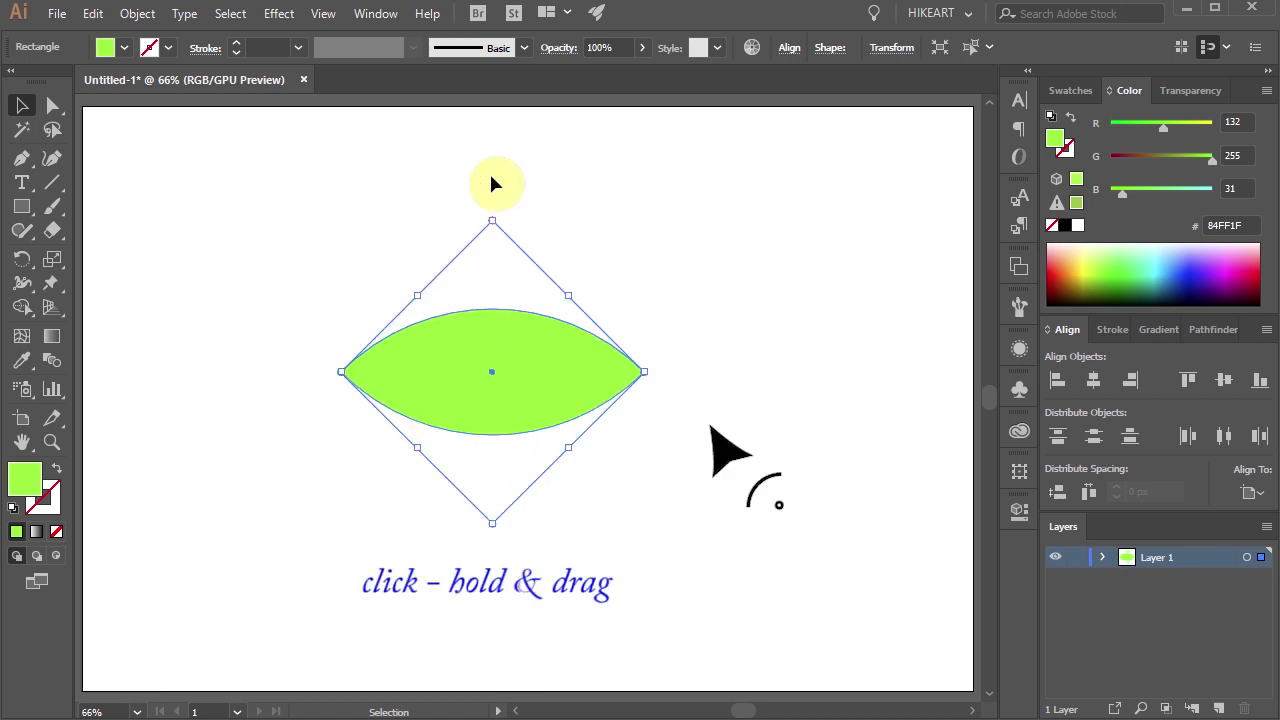
Step: Expand the petal's appearance, stretch it slightly taller, and move it lower right
left_click(138, 14)
left_click(241, 249)
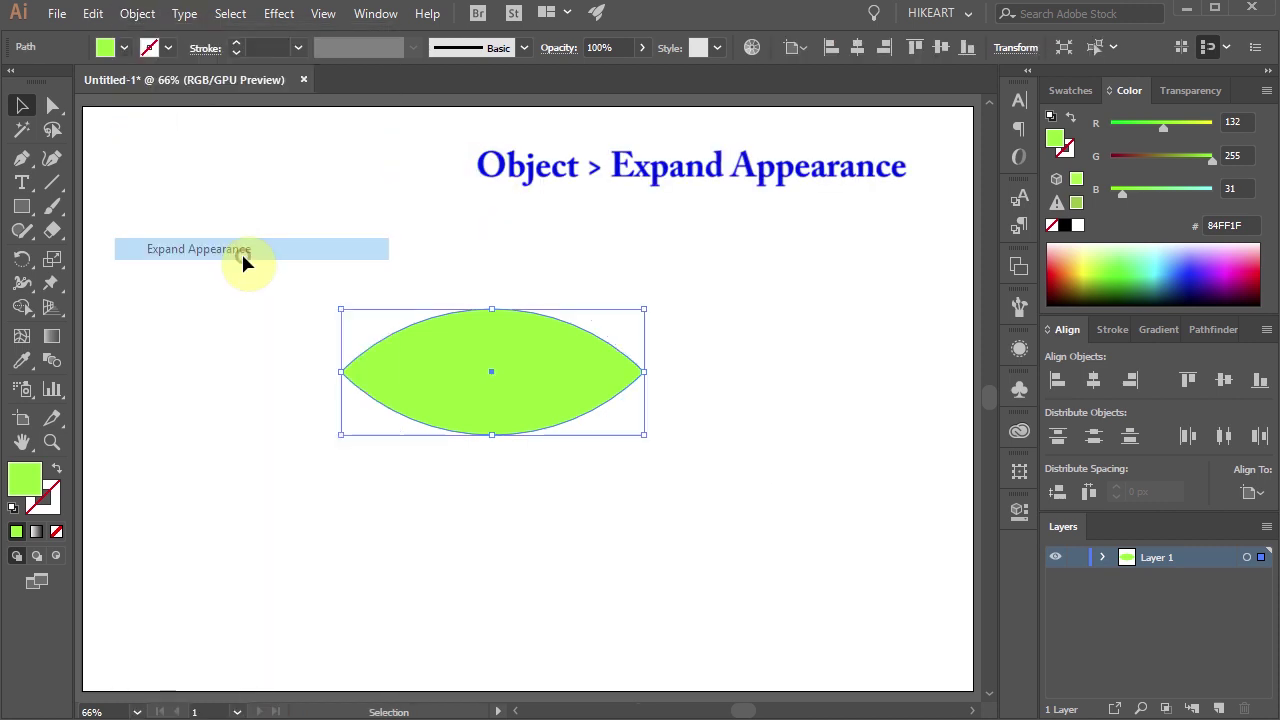
left_click_drag(492, 309, 498, 286)
left_click_drag(492, 355, 679, 463)
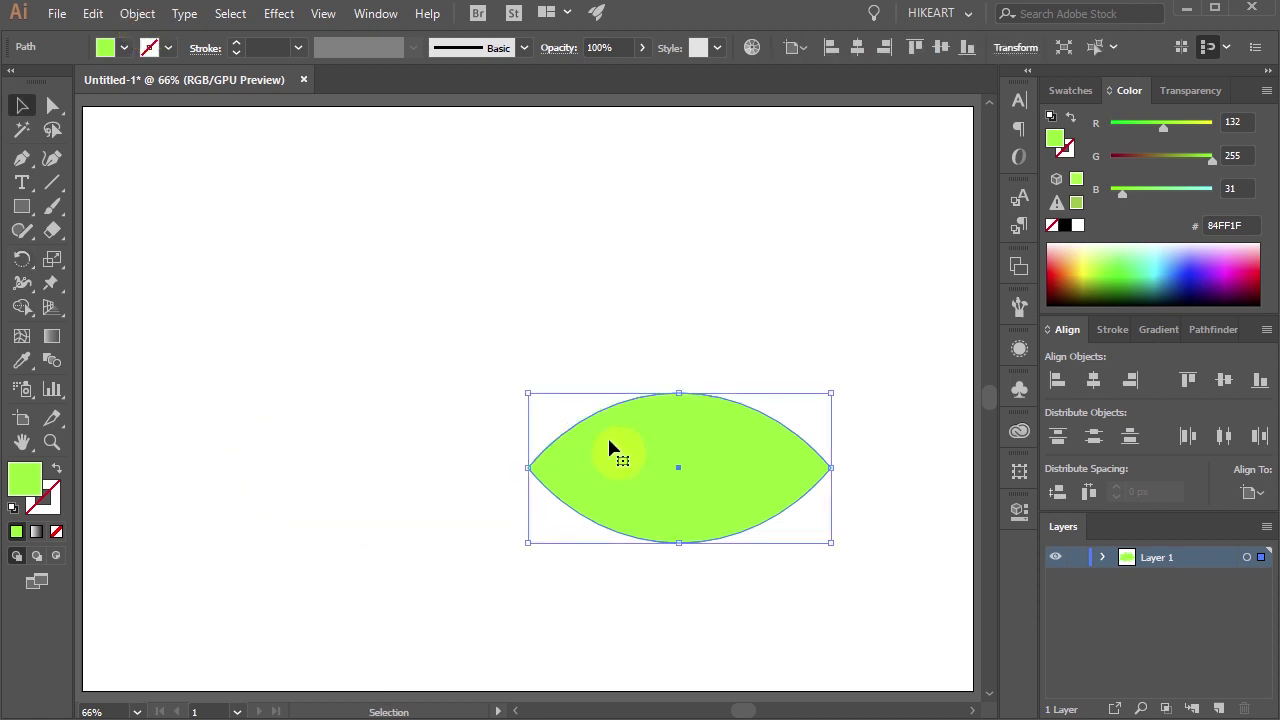
Step: Make a copy of the petal rotated 45° around its left tip
key("r")
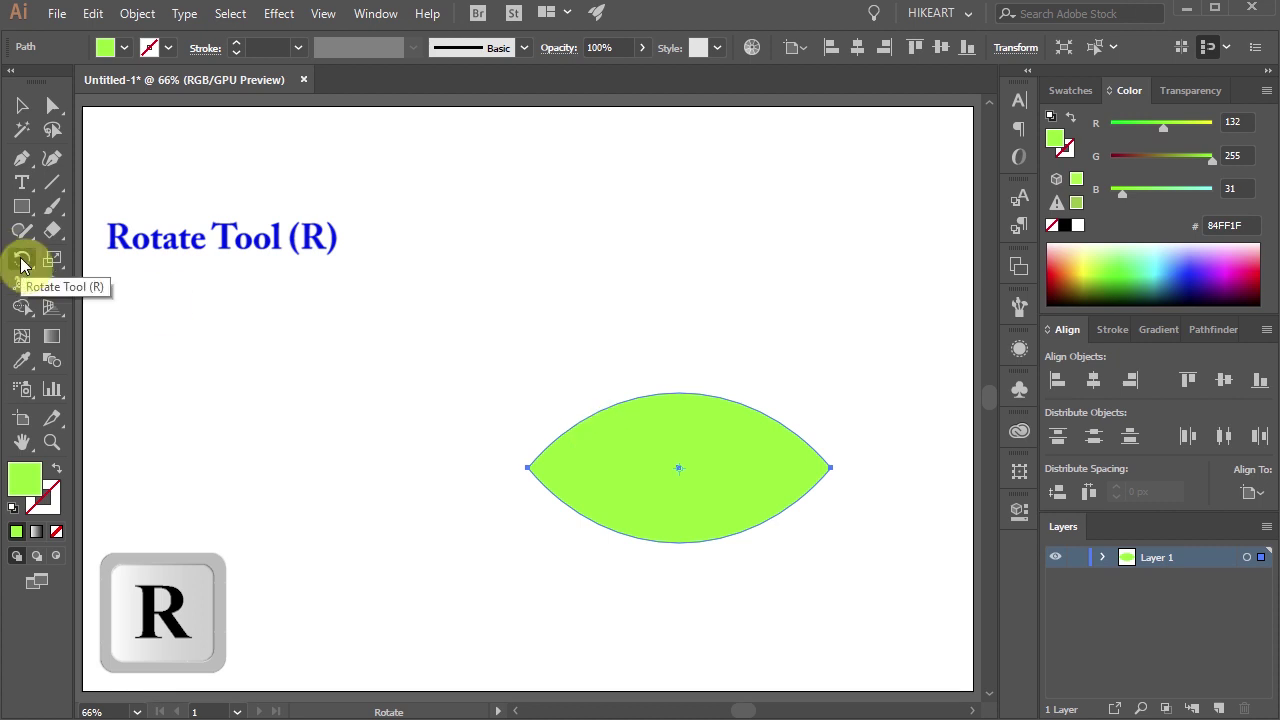
key("alt")
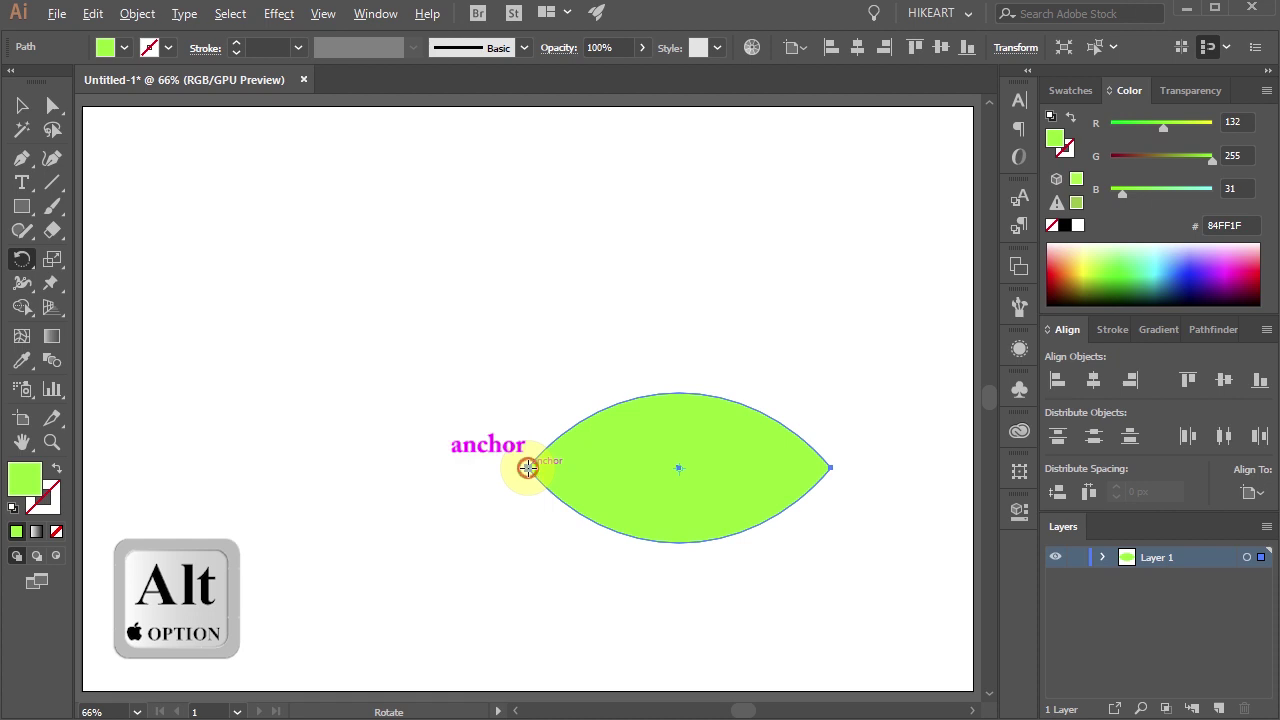
left_click(528, 468, "alt")
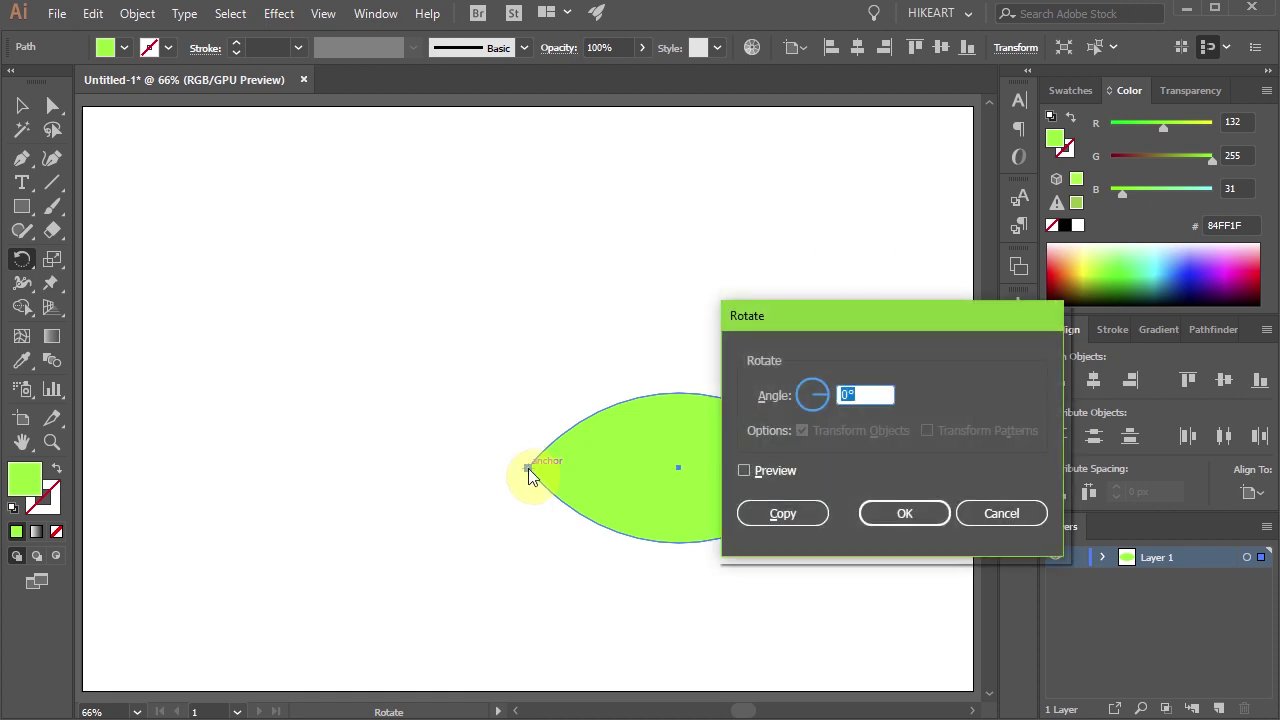
type("45")
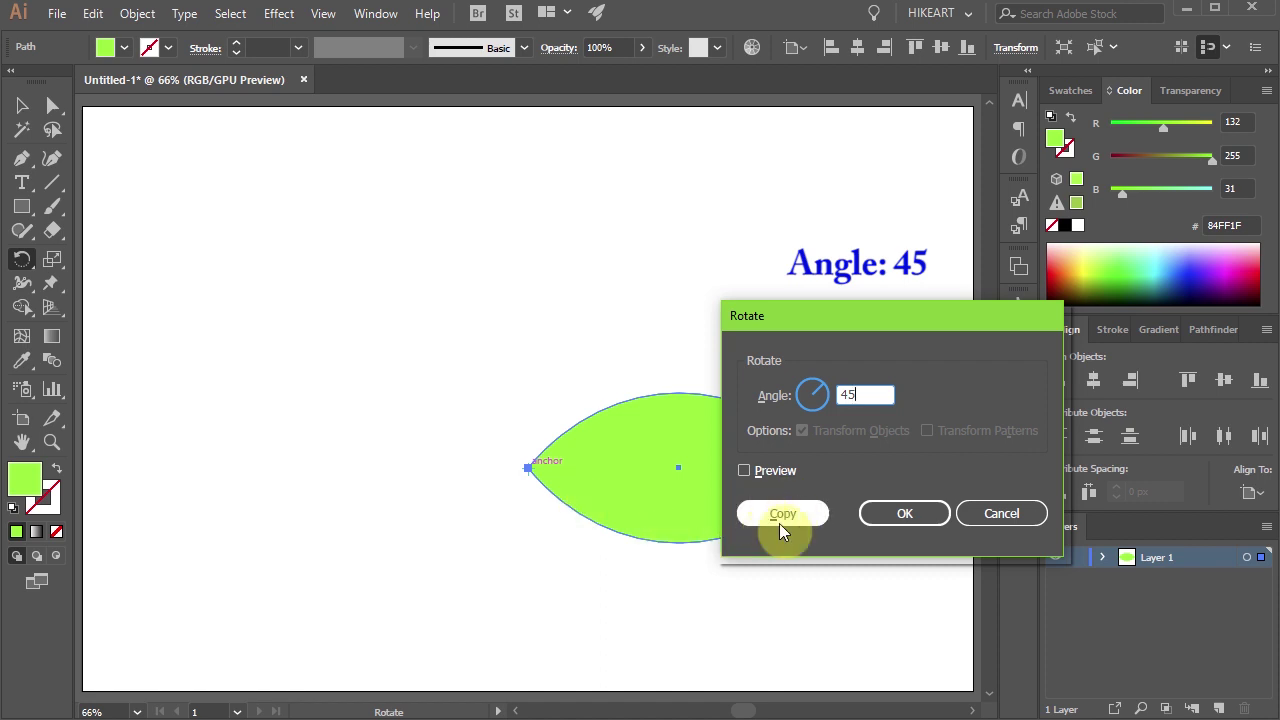
left_click(809, 514)
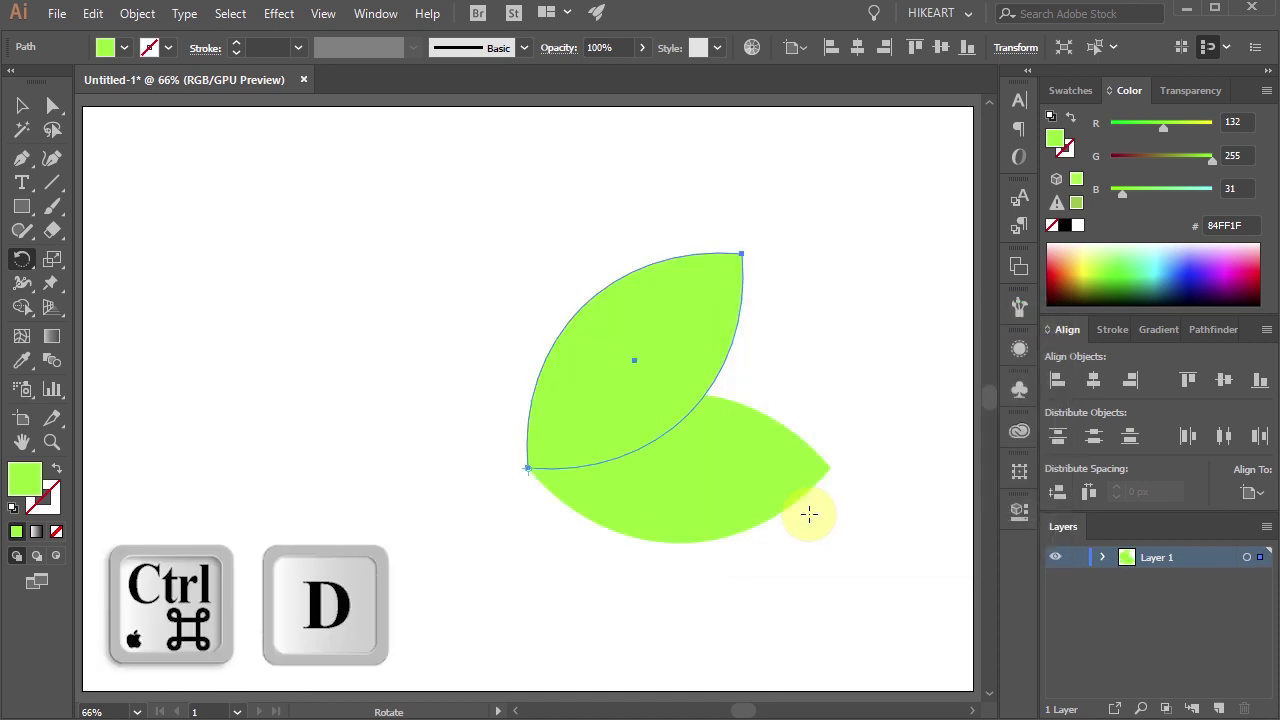
Step: Repeat the 45° rotated copy to complete the five-petal fan, then select all petals
key("ctrl")
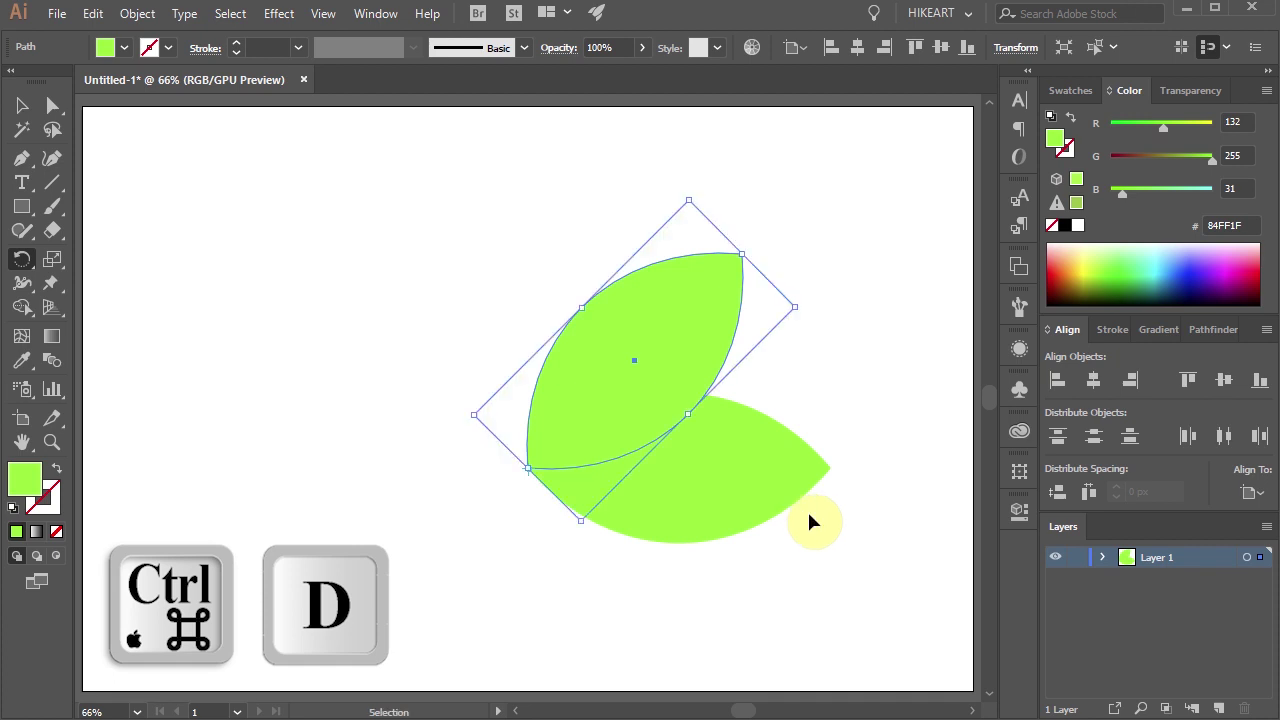
key("ctrl+d")
key("ctrl+d")
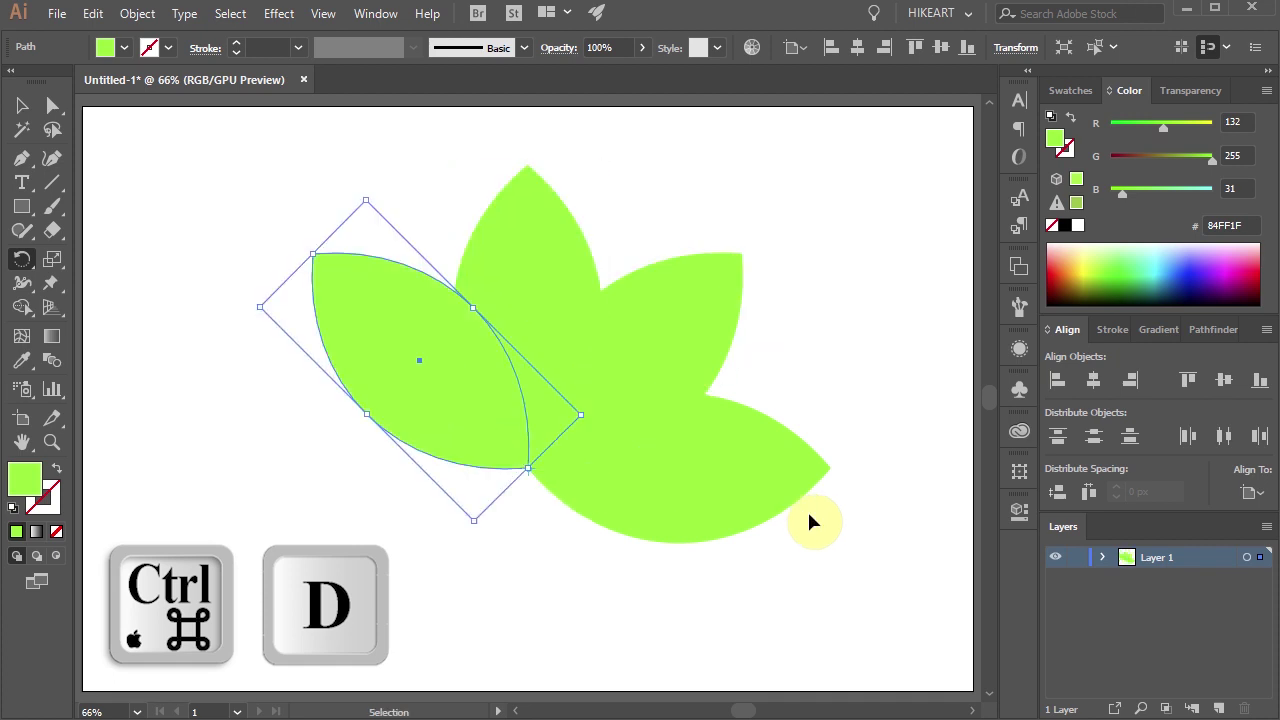
key("ctrl+d")
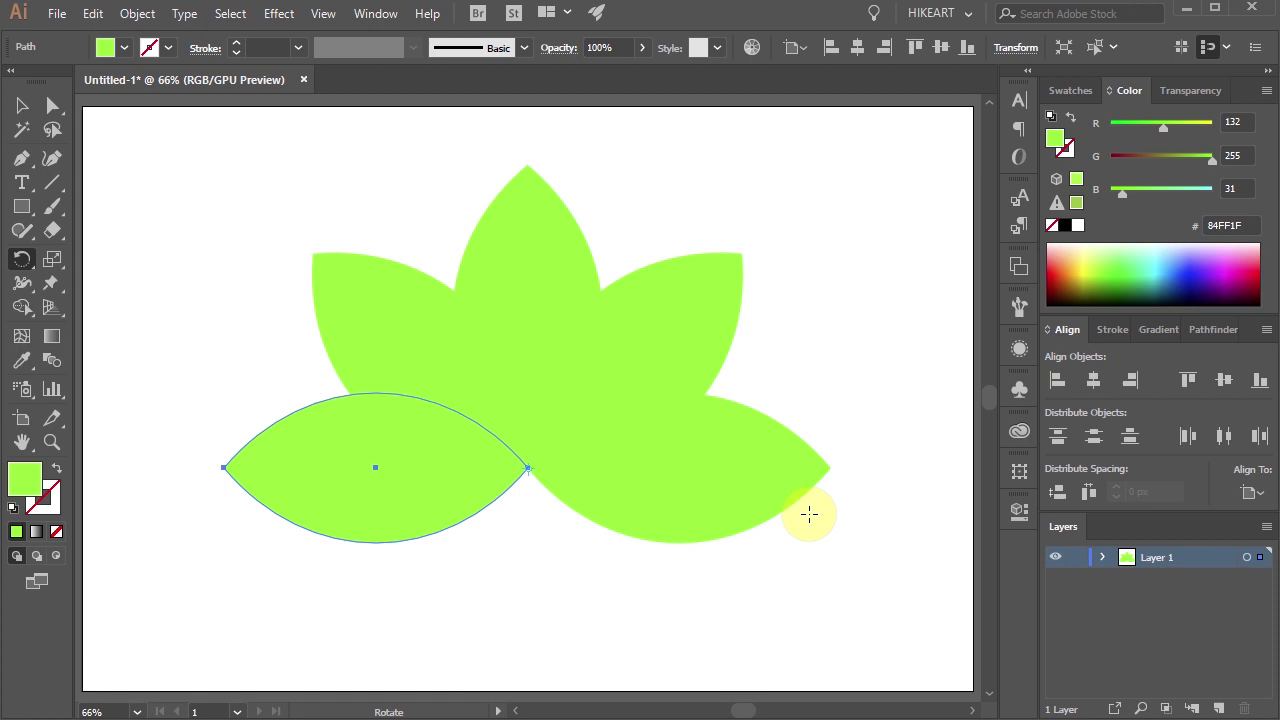
key("ctrl+a")
key("r")
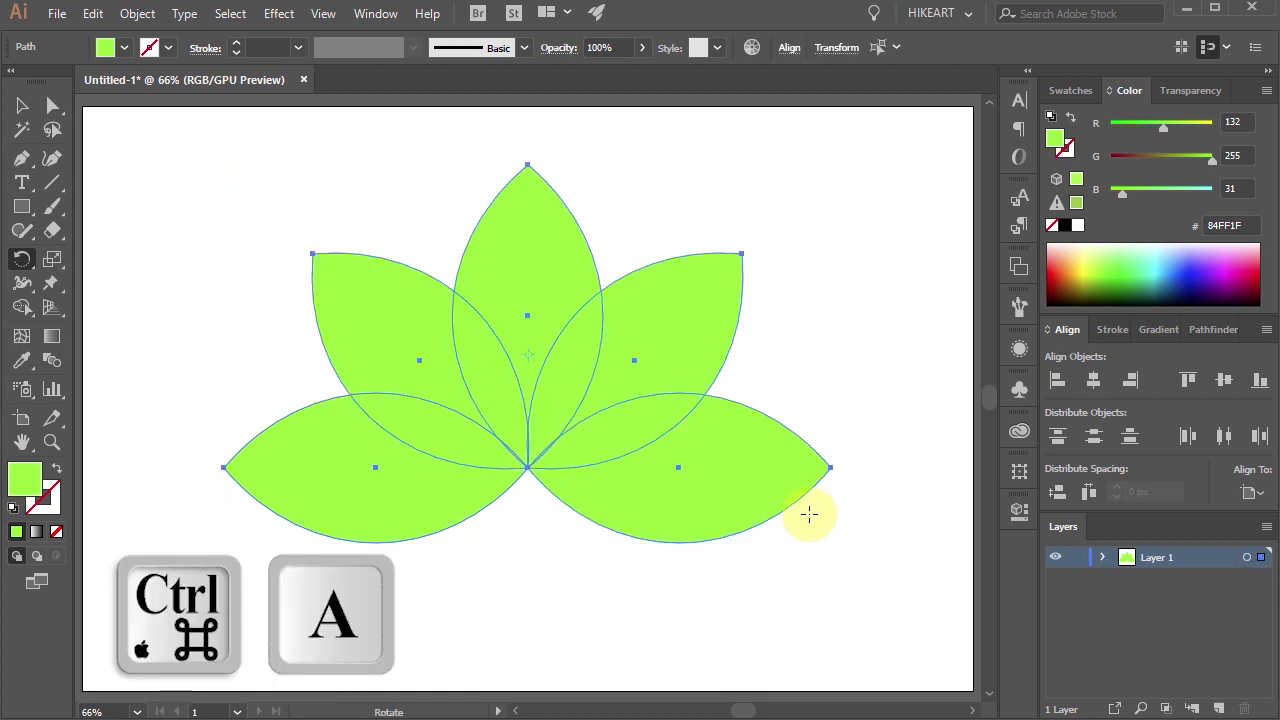
left_click(1185, 260)
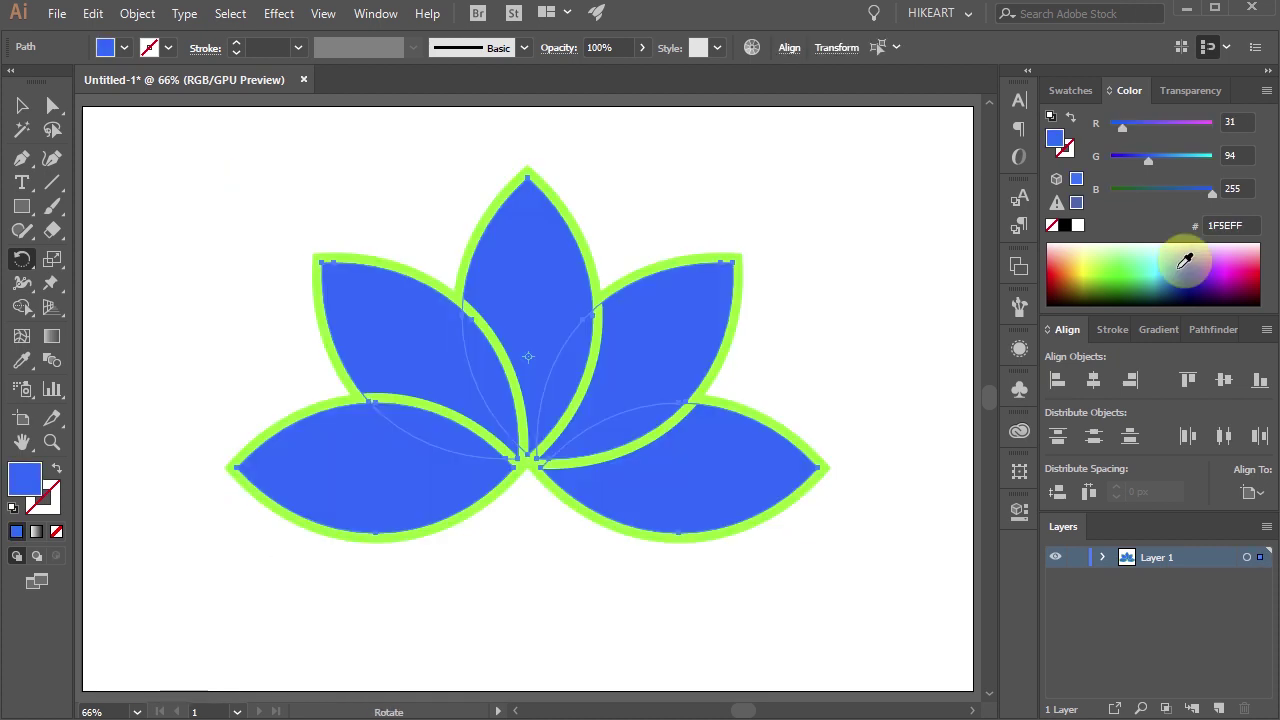
Step: Create -15 px Offset Path copies of all petals and fill them blue 1F5EFF
key("shift+x")
left_click(137, 13)
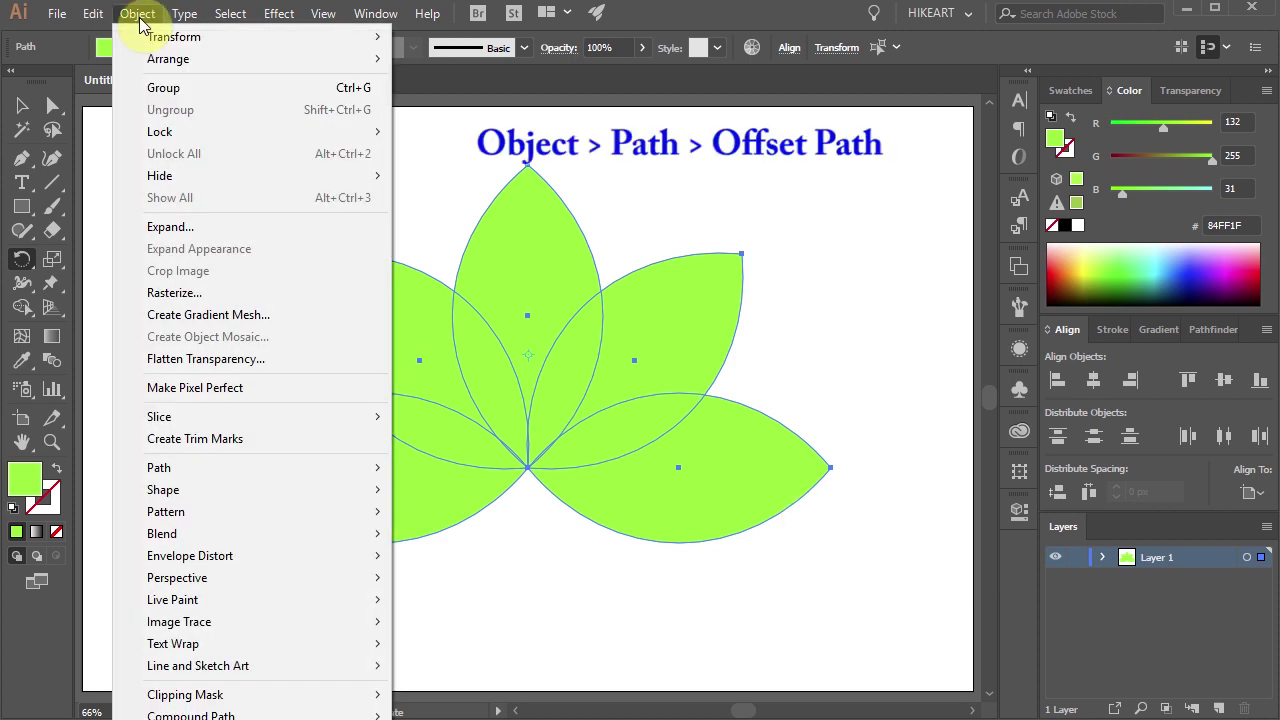
mouse_move(263, 471)
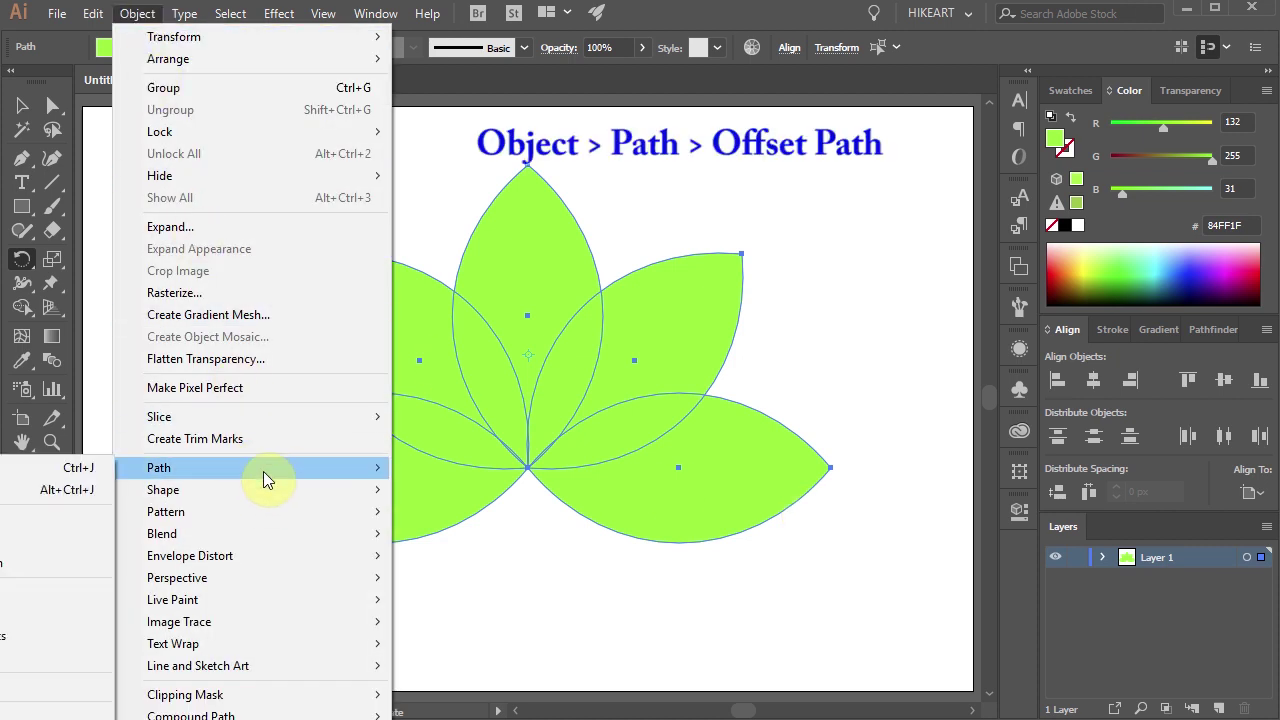
left_click(70, 531)
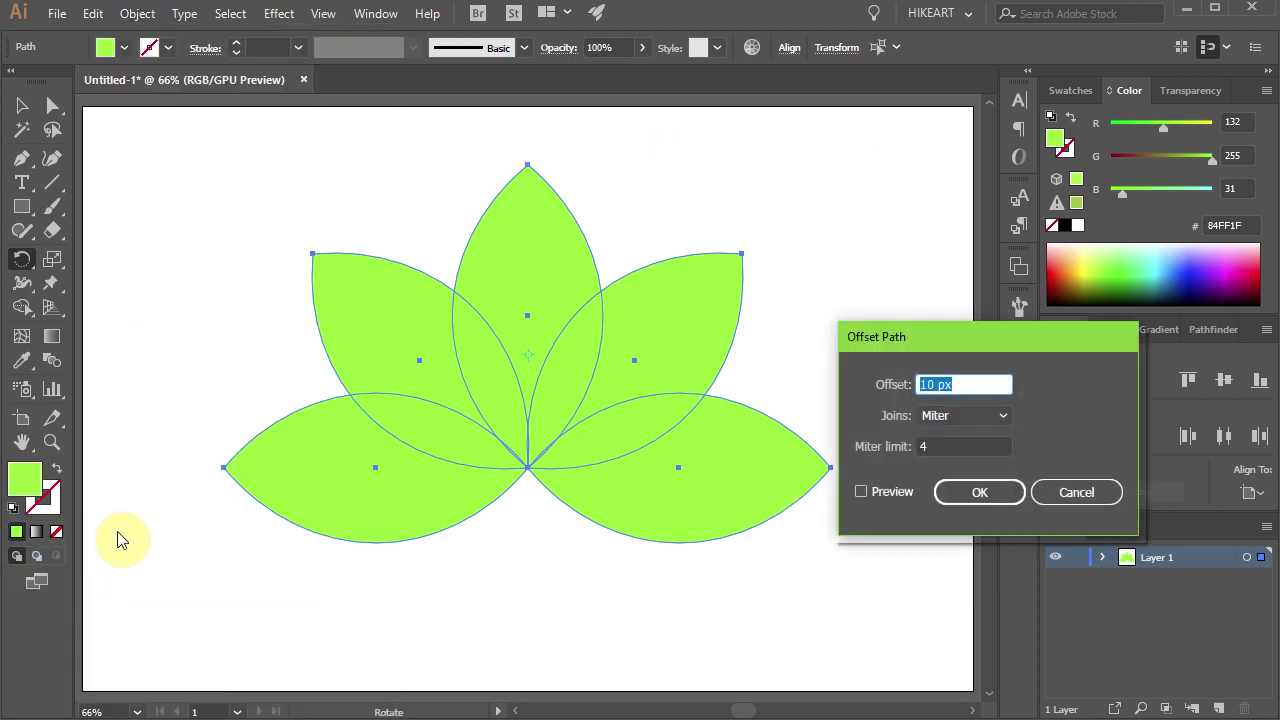
left_click(861, 492)
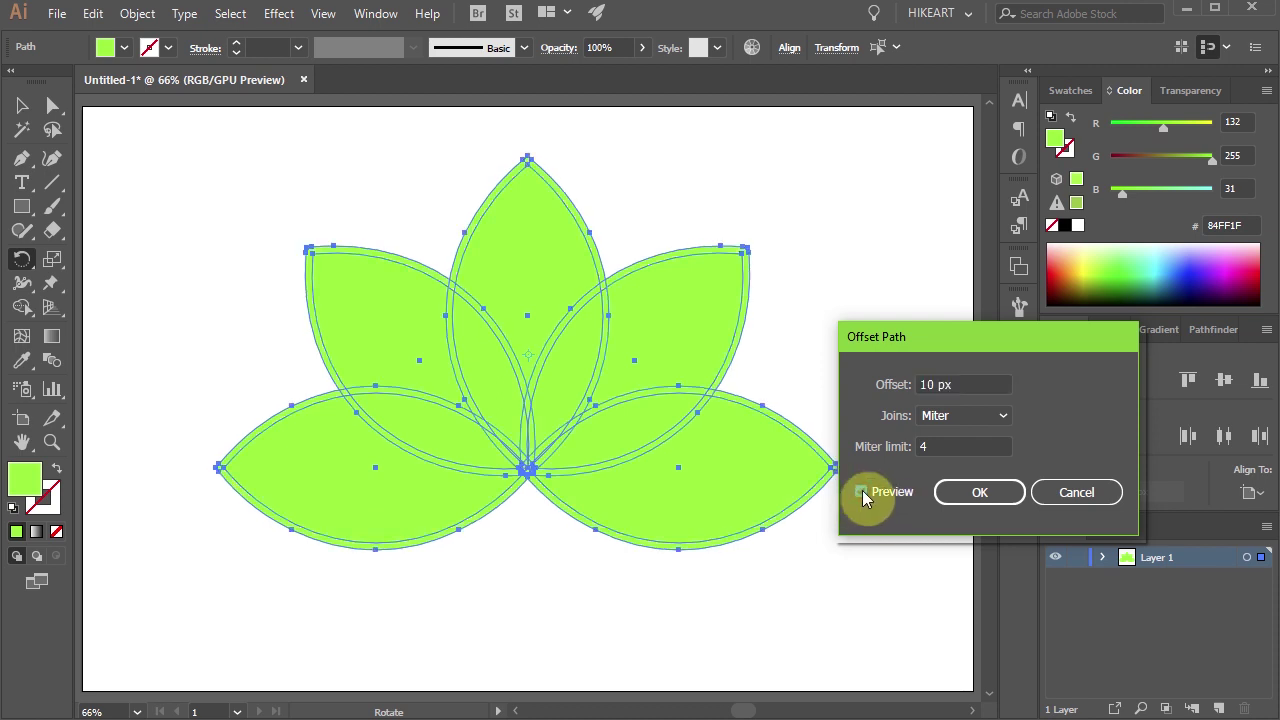
triple_click(934, 384)
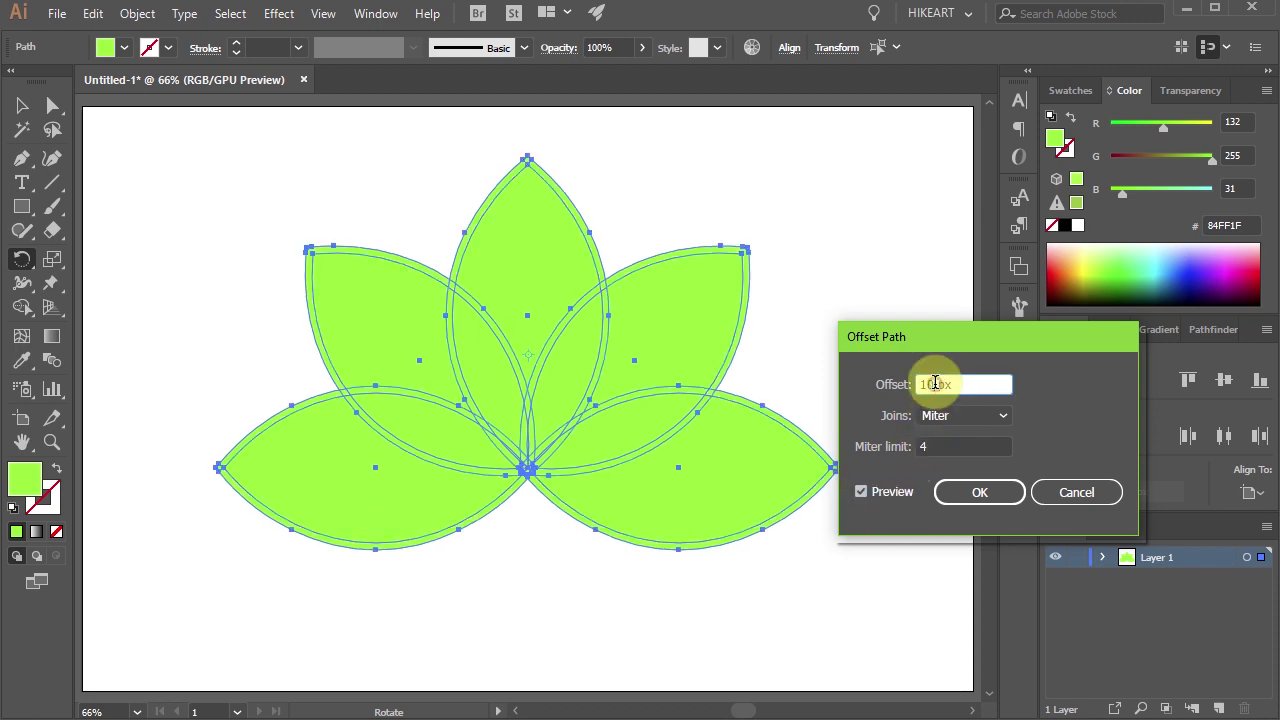
key("Down")
key("Down")
key("Down")
key("Down")
key("Down")
key("Down")
key("Down")
key("Down")
key("Down")
key("Down")
key("Down")
key("Down")
key("Down")
key("Down")
key("Down")
key("Down")
key("Down")
key("Down")
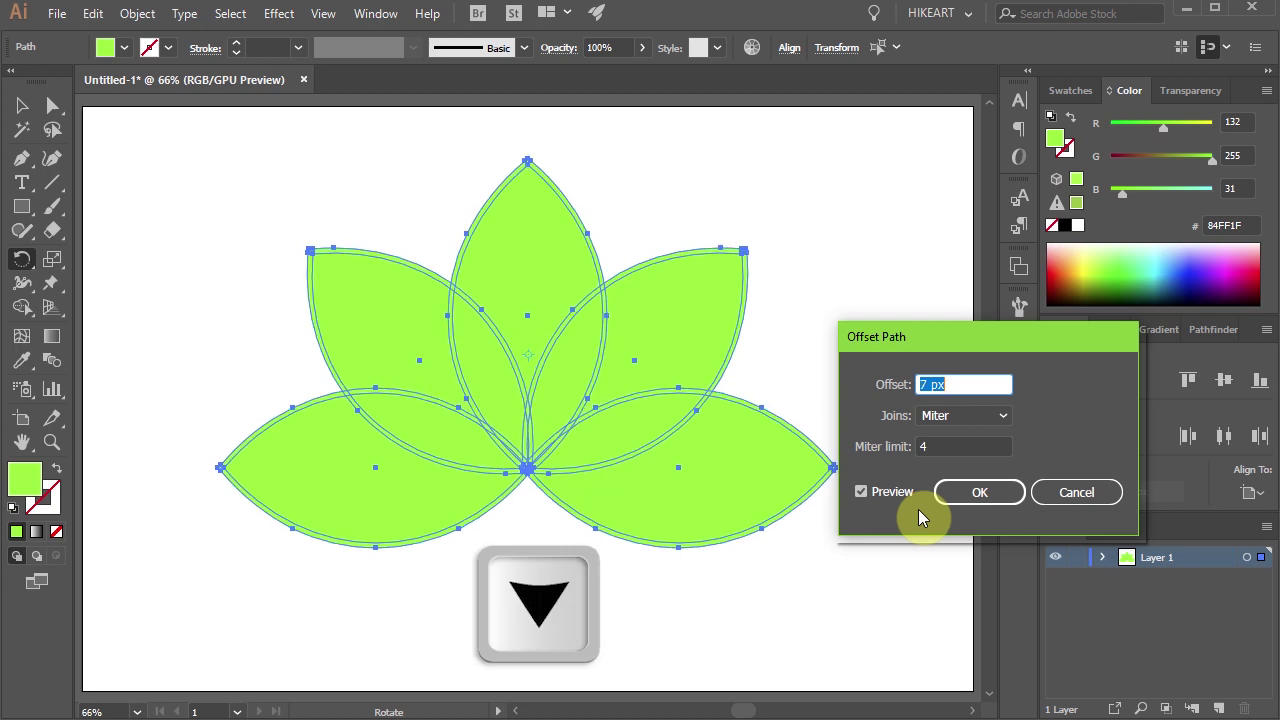
key("Down")
key("Down")
key("Down")
key("Down")
key("Down")
key("Down")
key("Down")
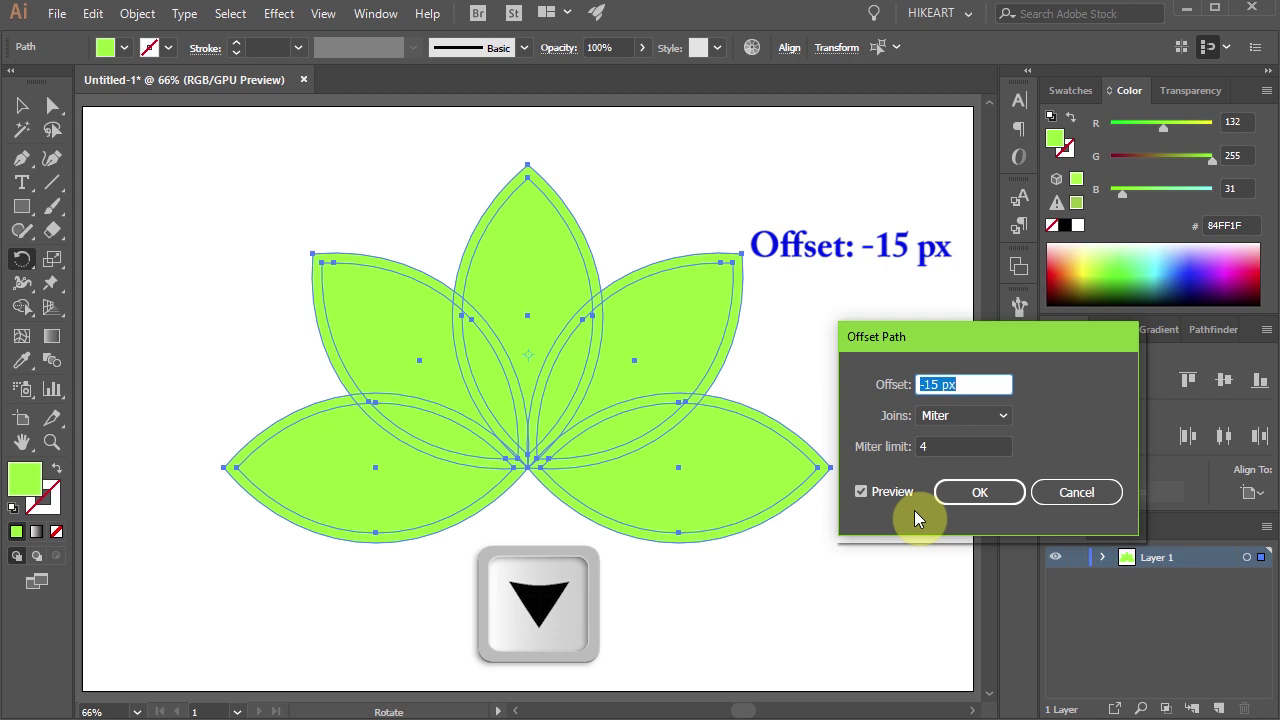
left_click(961, 494)
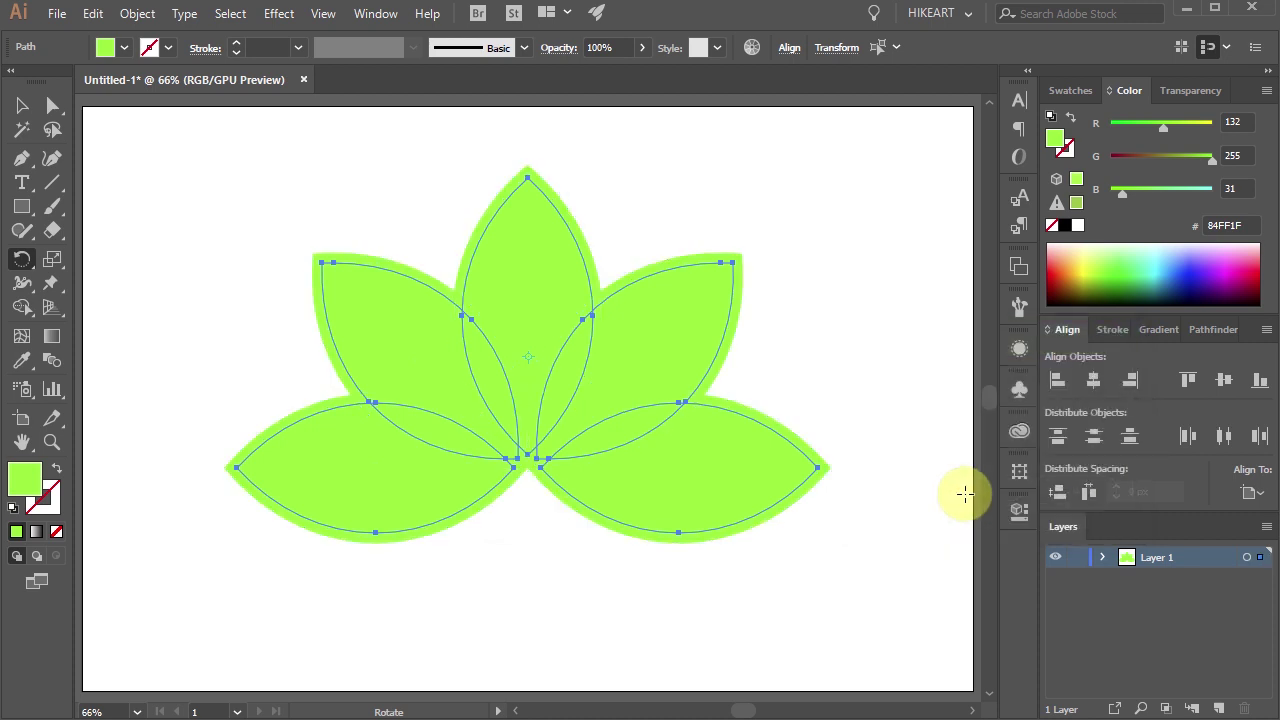
left_click(1184, 261)
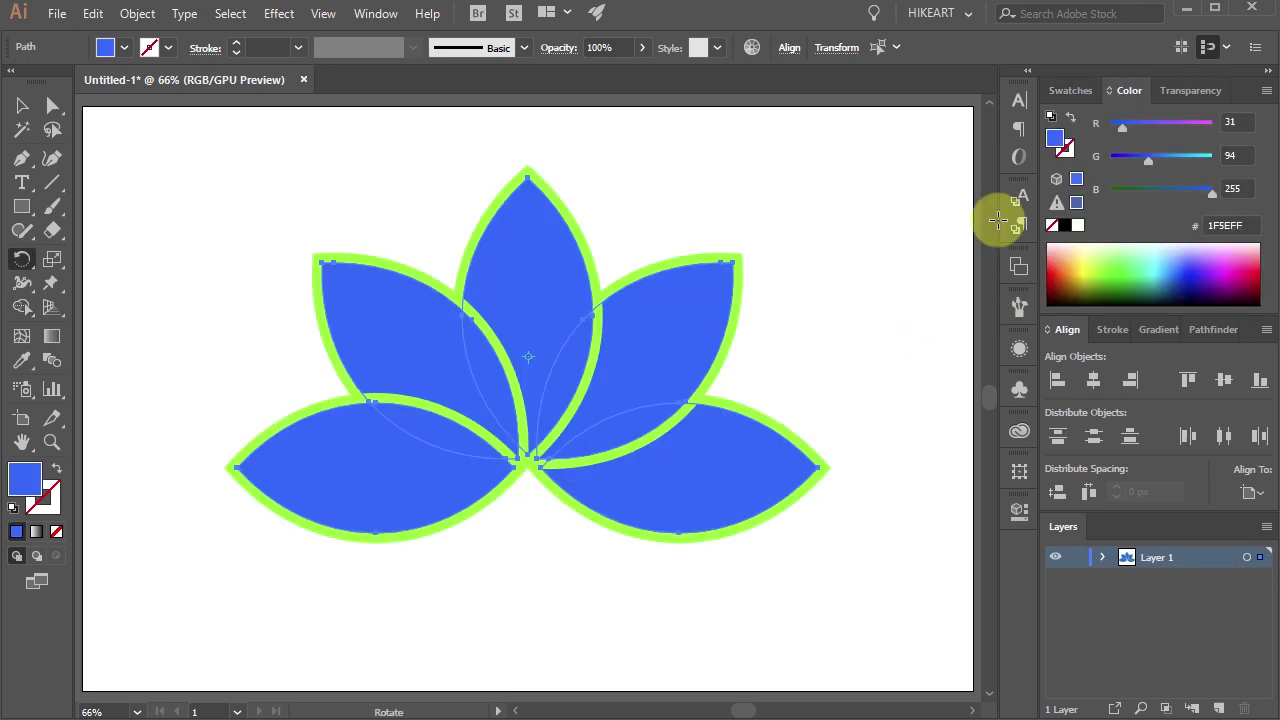
left_click(1072, 91)
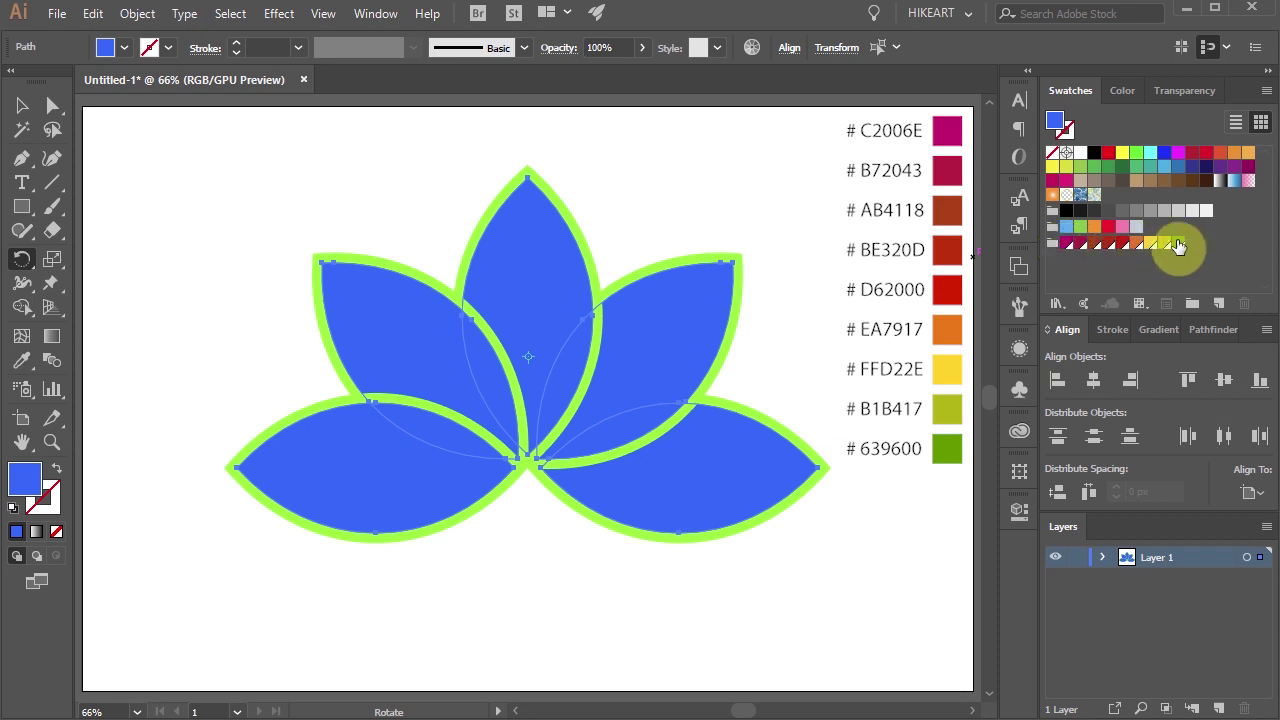
left_click(1019, 430)
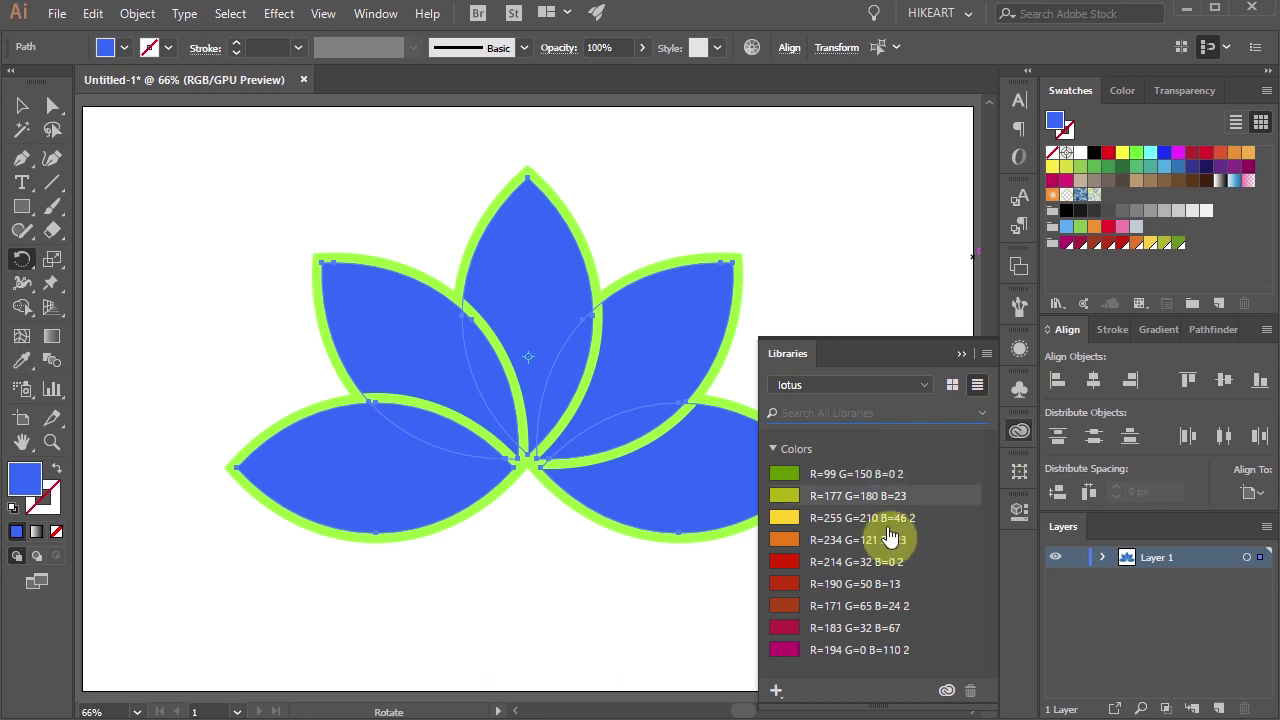
left_click(961, 353)
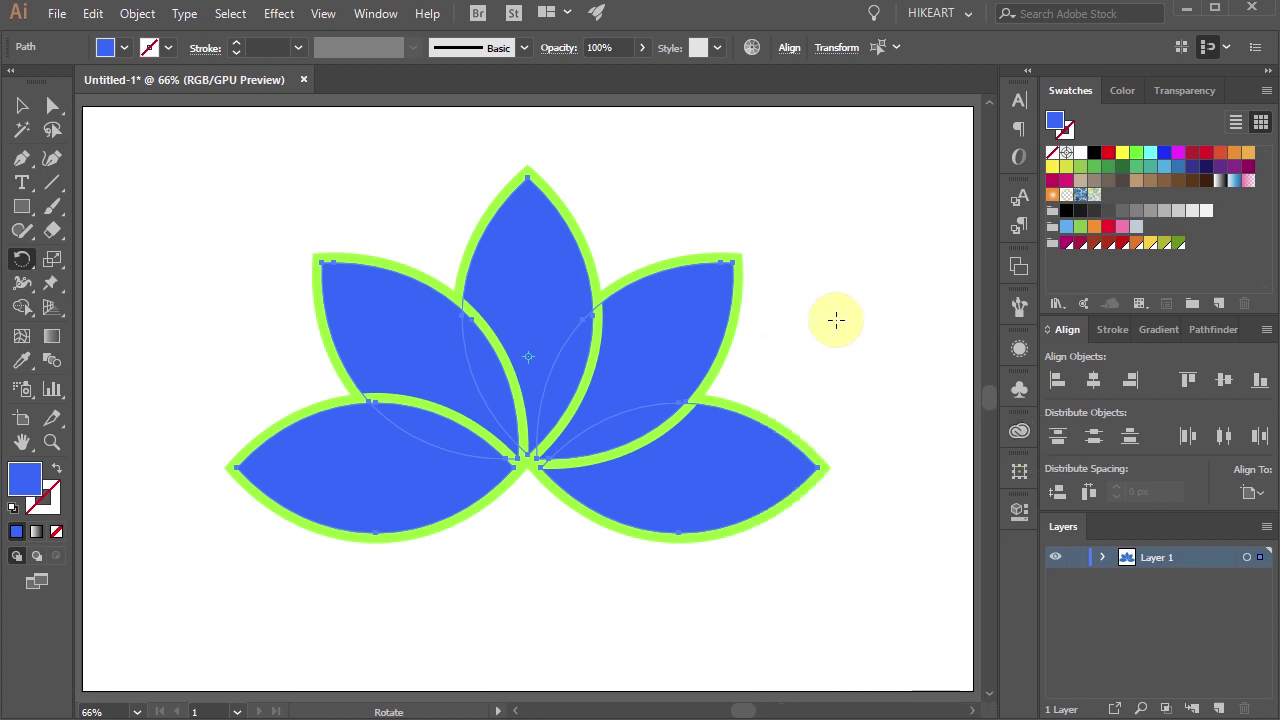
key("ctrl+a")
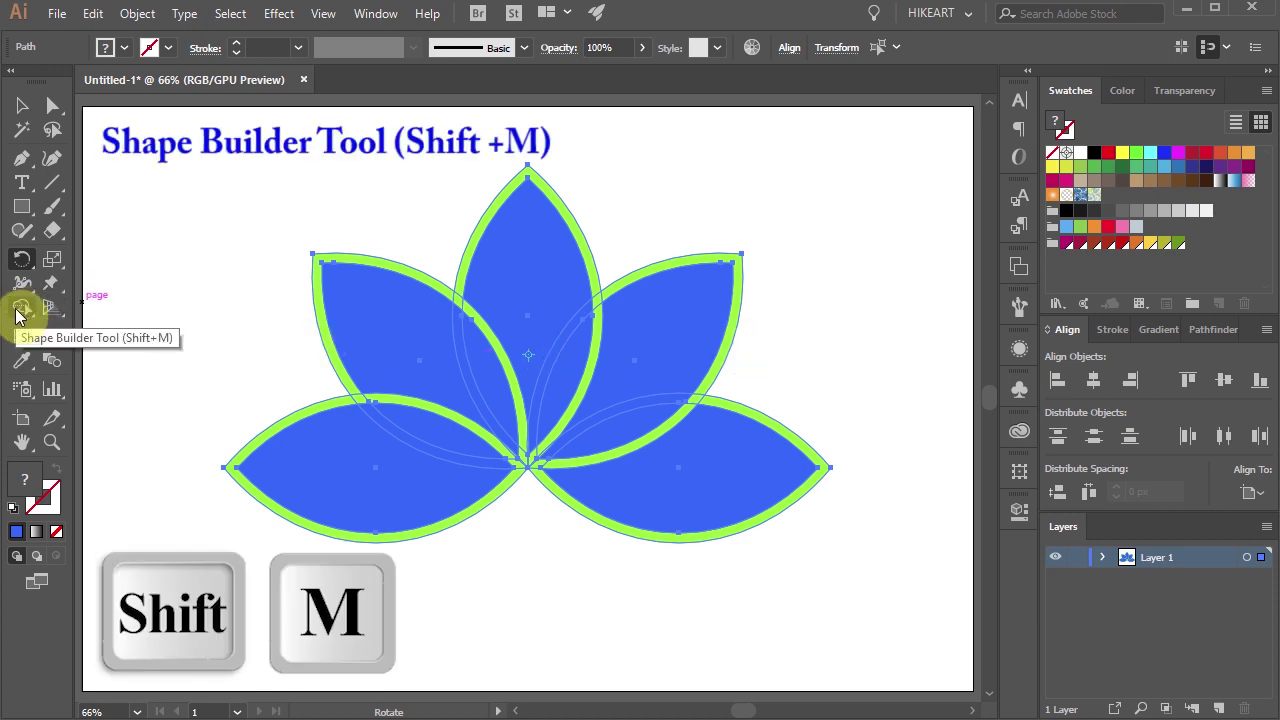
Step: Switch to the Shape Builder tool
left_click(16, 314)
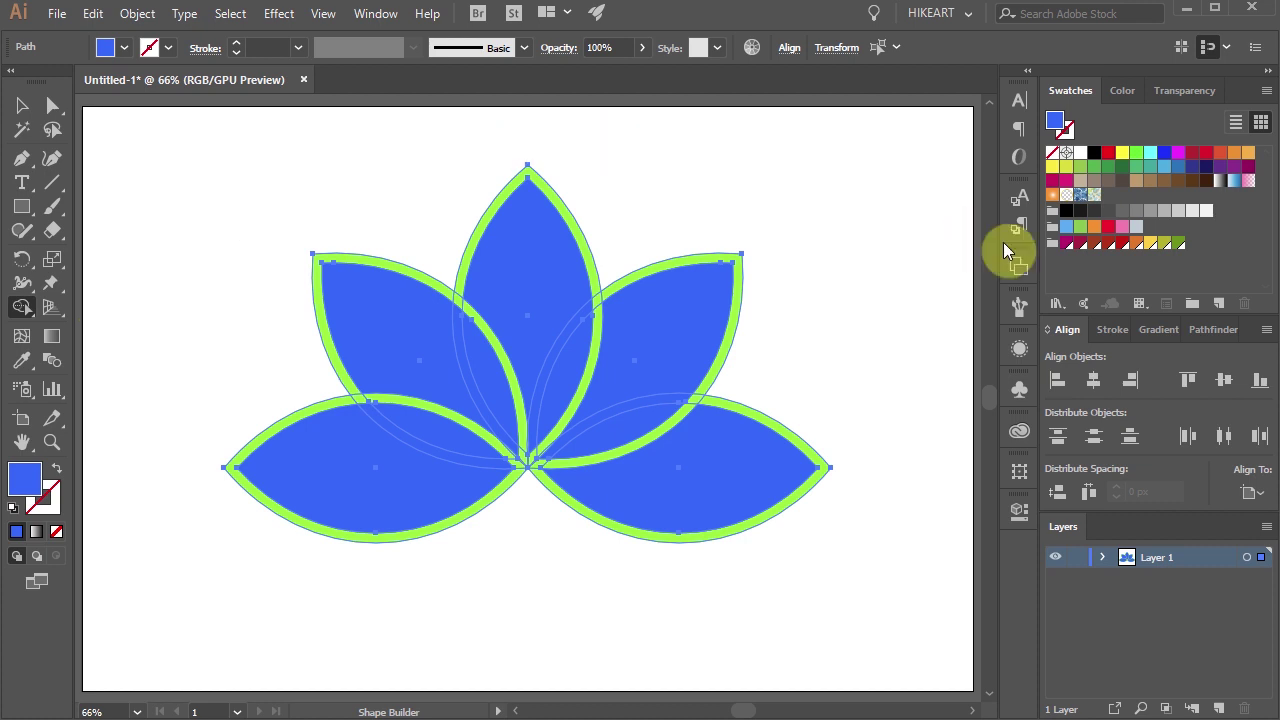
Step: Fill the lower-left petal magenta, its overlap crimson, the upper-left petal rust red, and the next lens red
left_click(1066, 244)
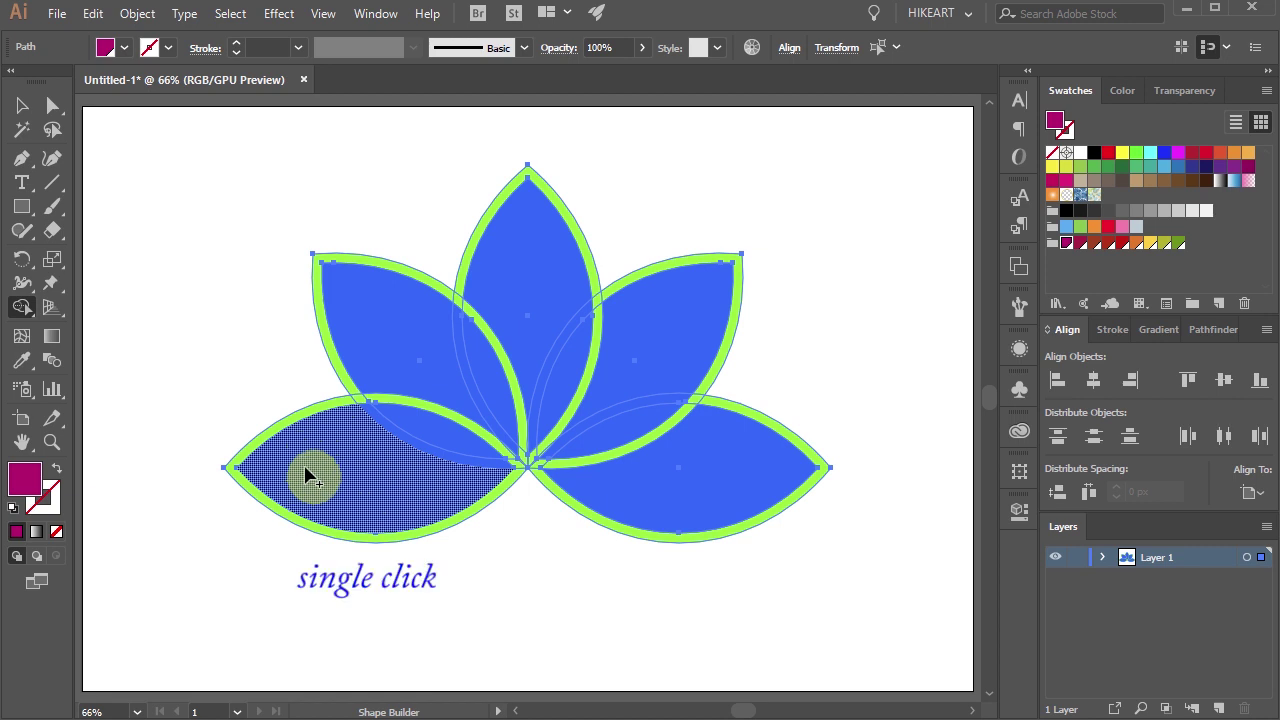
left_click(365, 506)
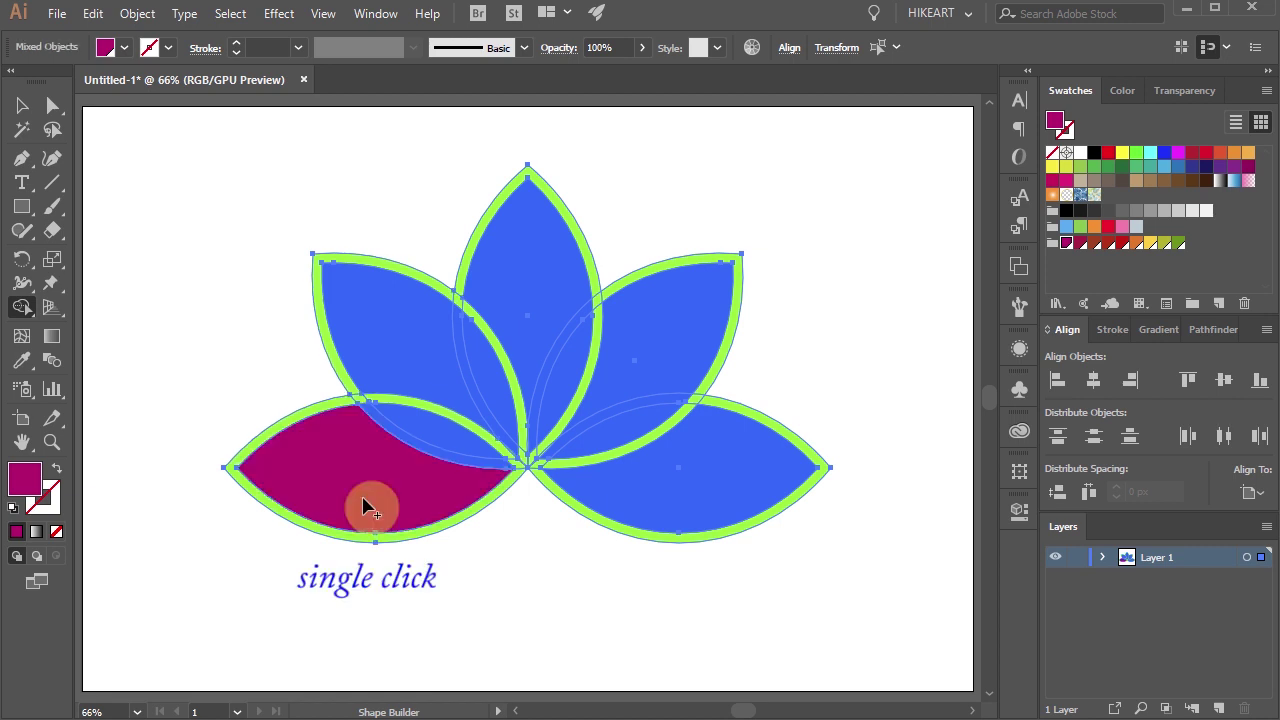
left_click(1079, 245)
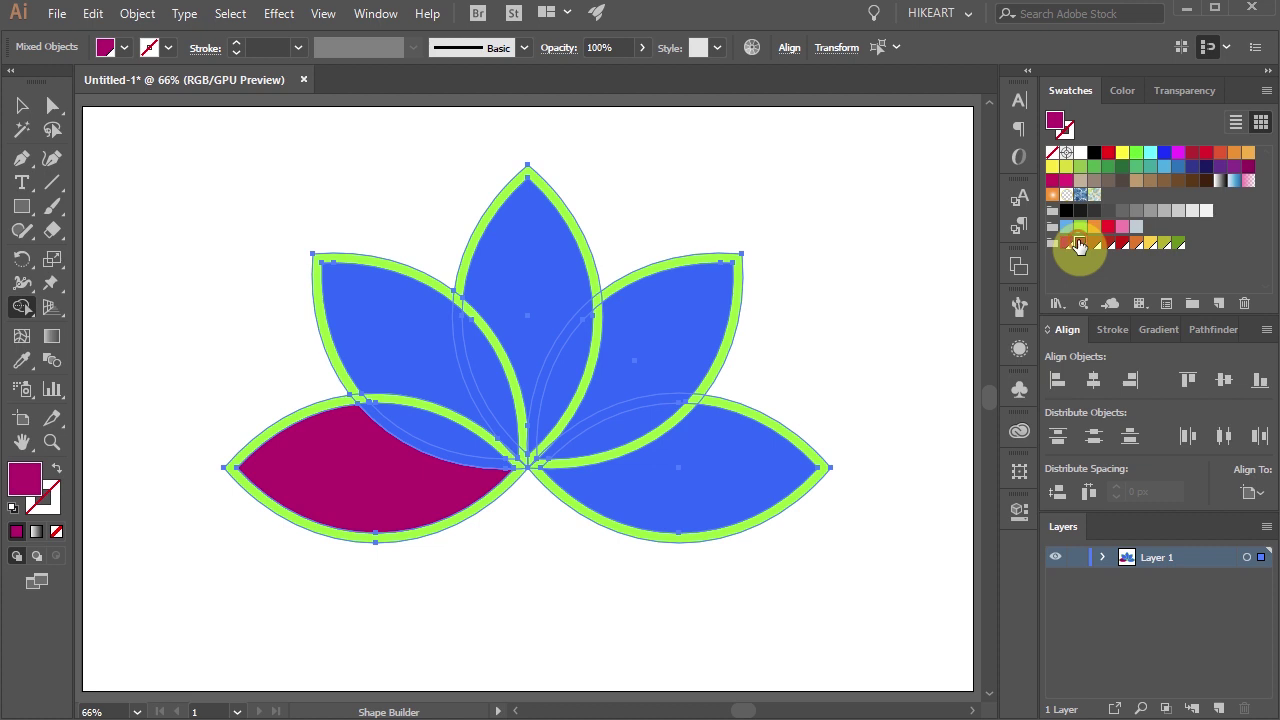
left_click(431, 437)
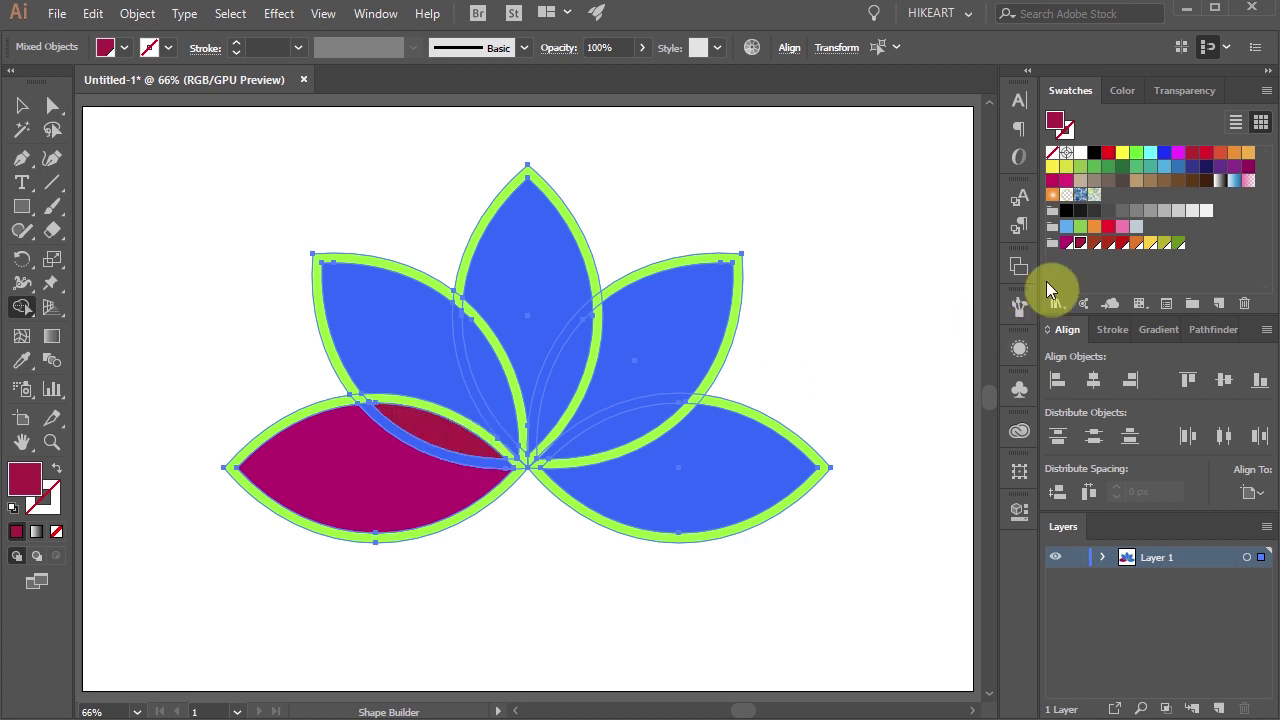
left_click(1093, 245)
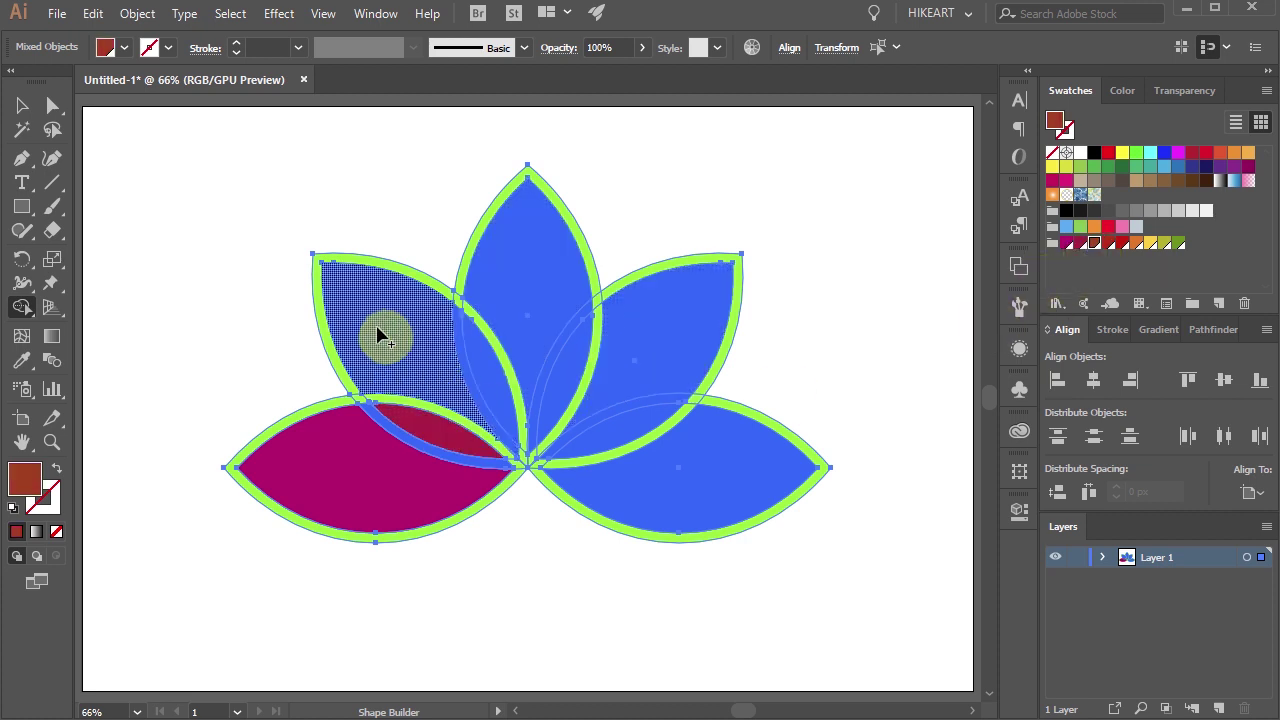
left_click(378, 335)
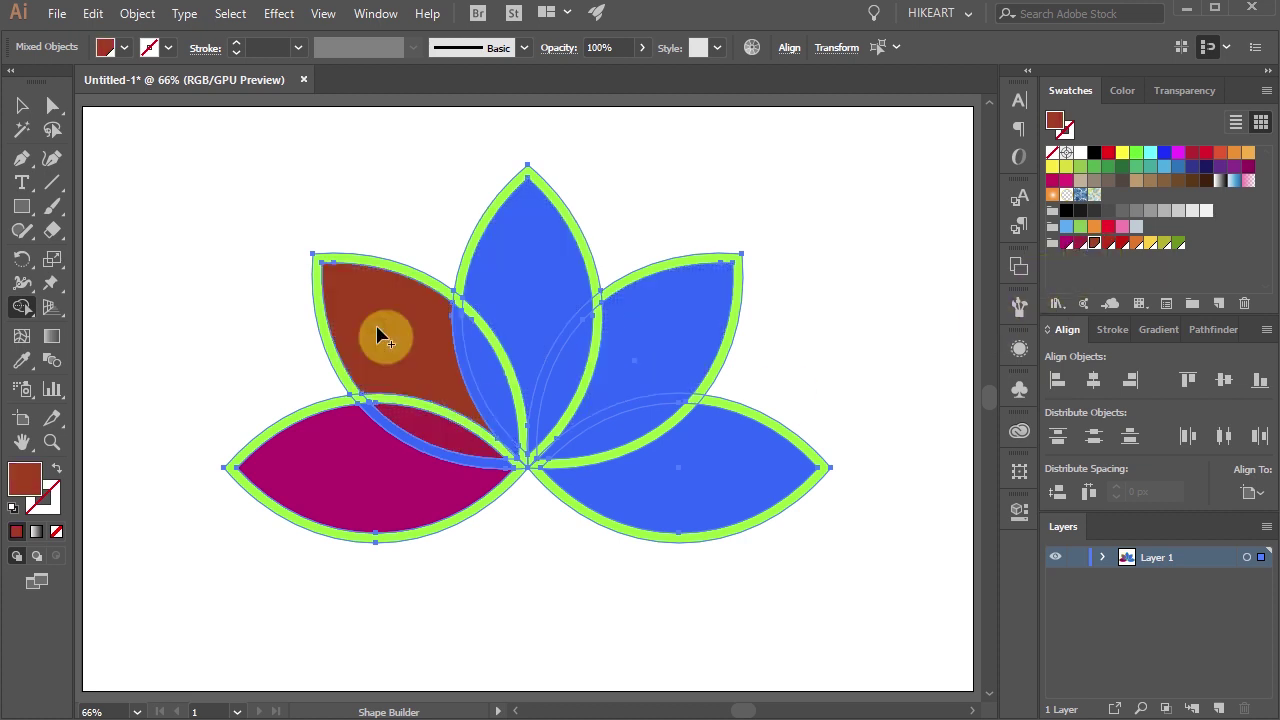
left_click(1107, 244)
left_click(491, 380)
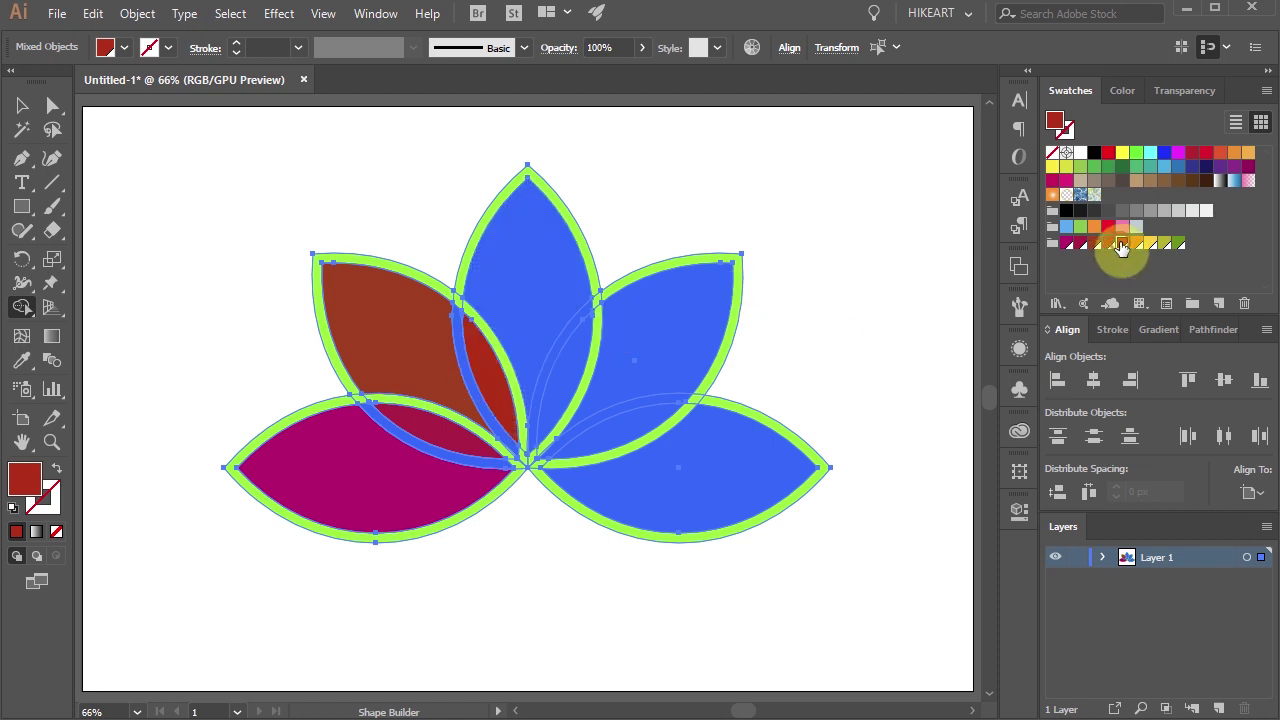
Step: Fill the centre petal bright red, the overlaps orange and olive, the upper-right petal yellow, the lower-right petal green
left_click(1122, 243)
left_click(1140, 246)
left_click(566, 366)
left_click(1150, 244)
left_click(680, 329)
left_click(1178, 244)
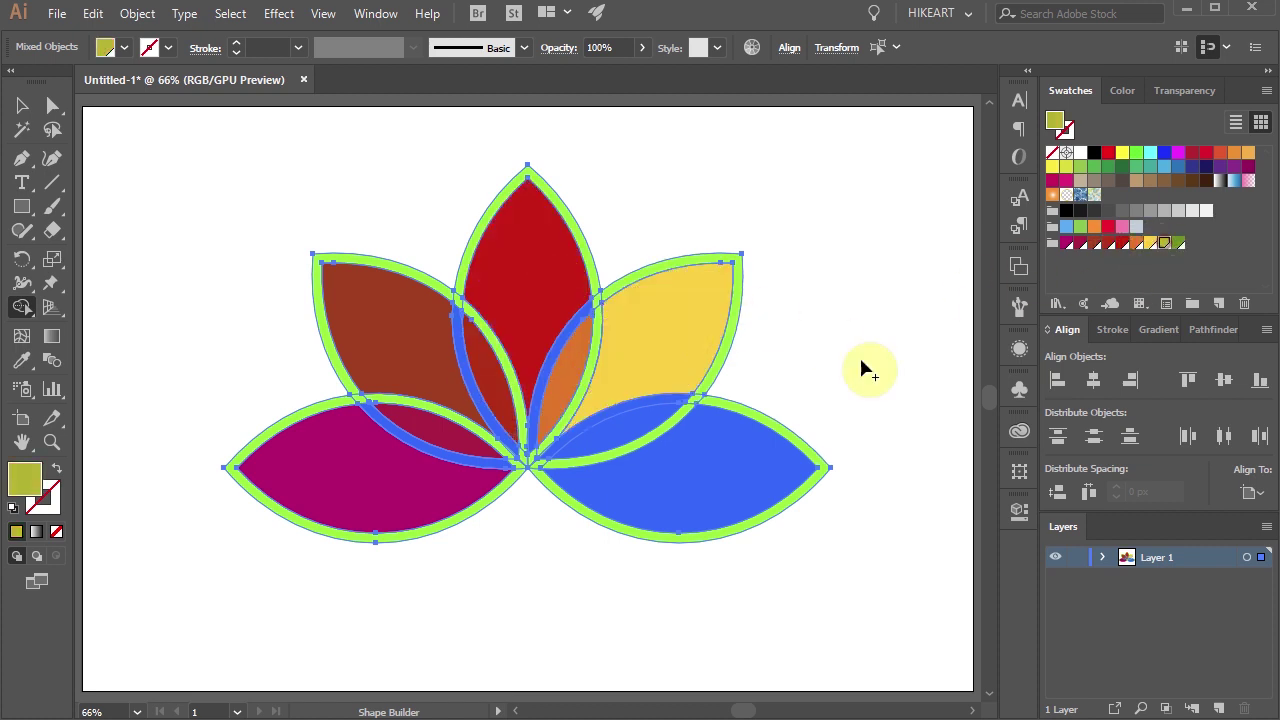
left_click(631, 434)
left_click(1080, 227)
left_click(757, 457)
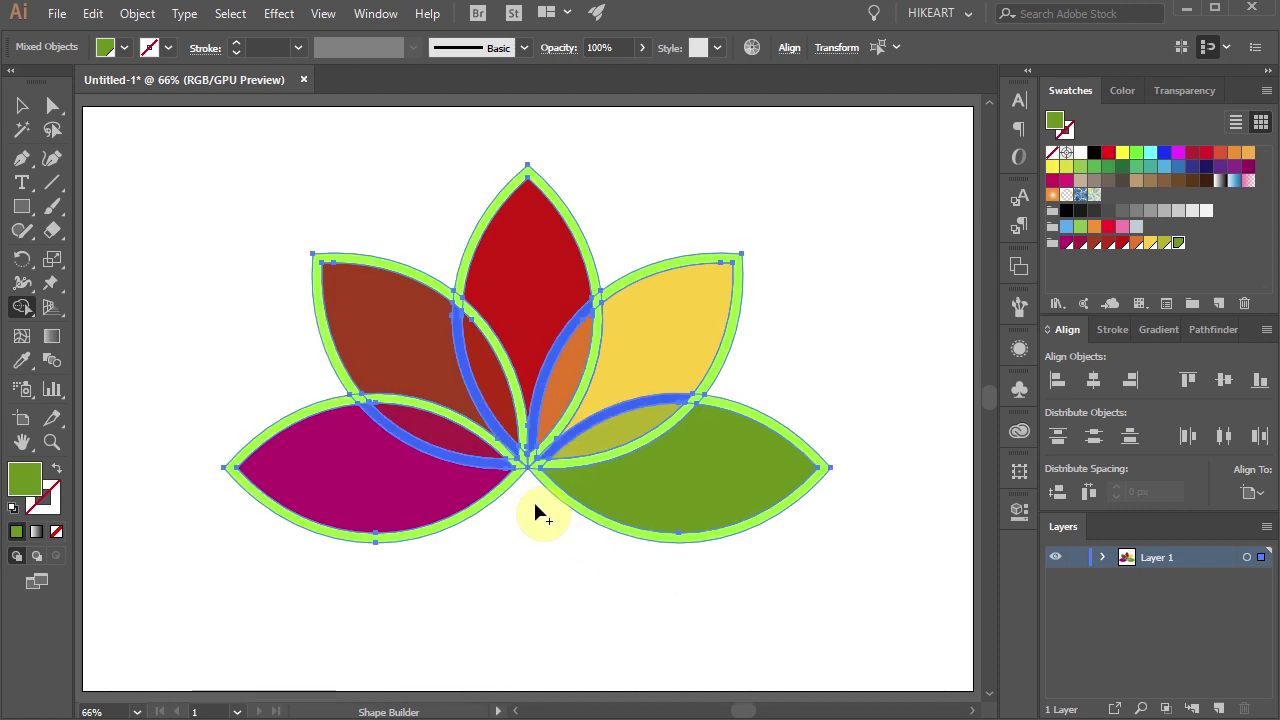
Step: Zoom into the lotus centre and delete the outline bands there with Shape Builder
key("z")
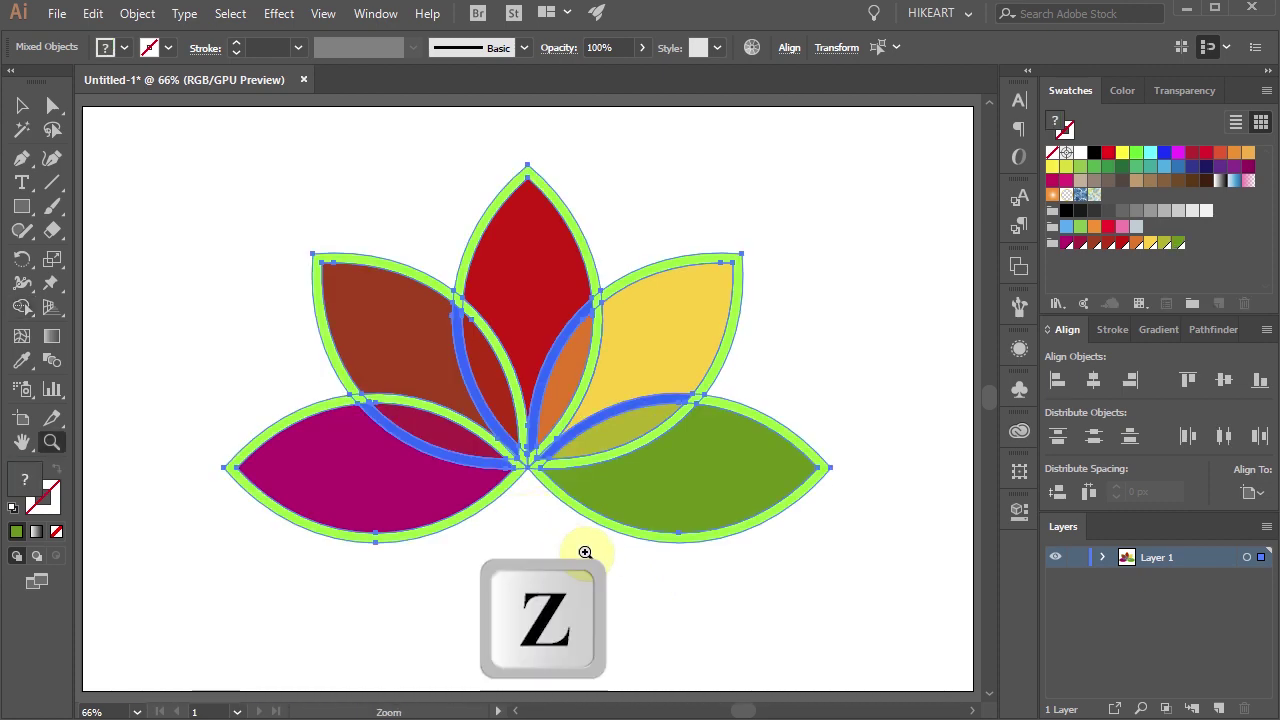
left_click_drag(414, 371, 491, 397)
key("ctrl+a")
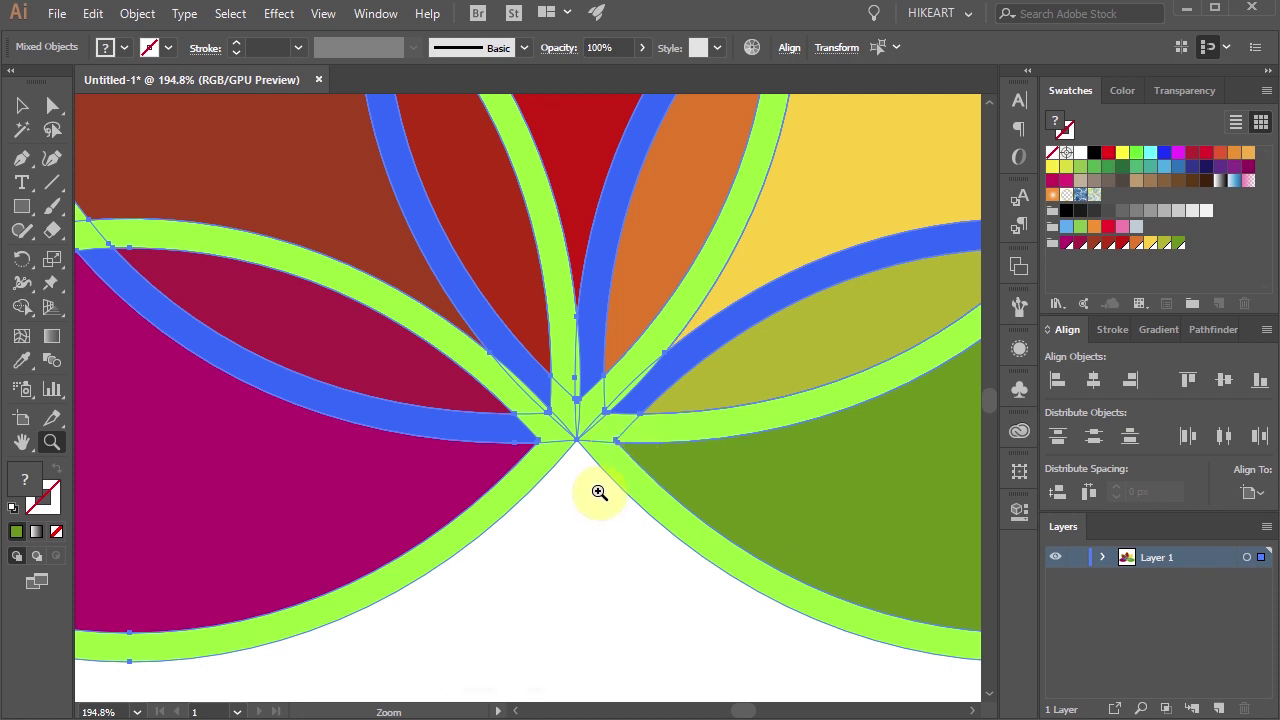
key("shift+m")
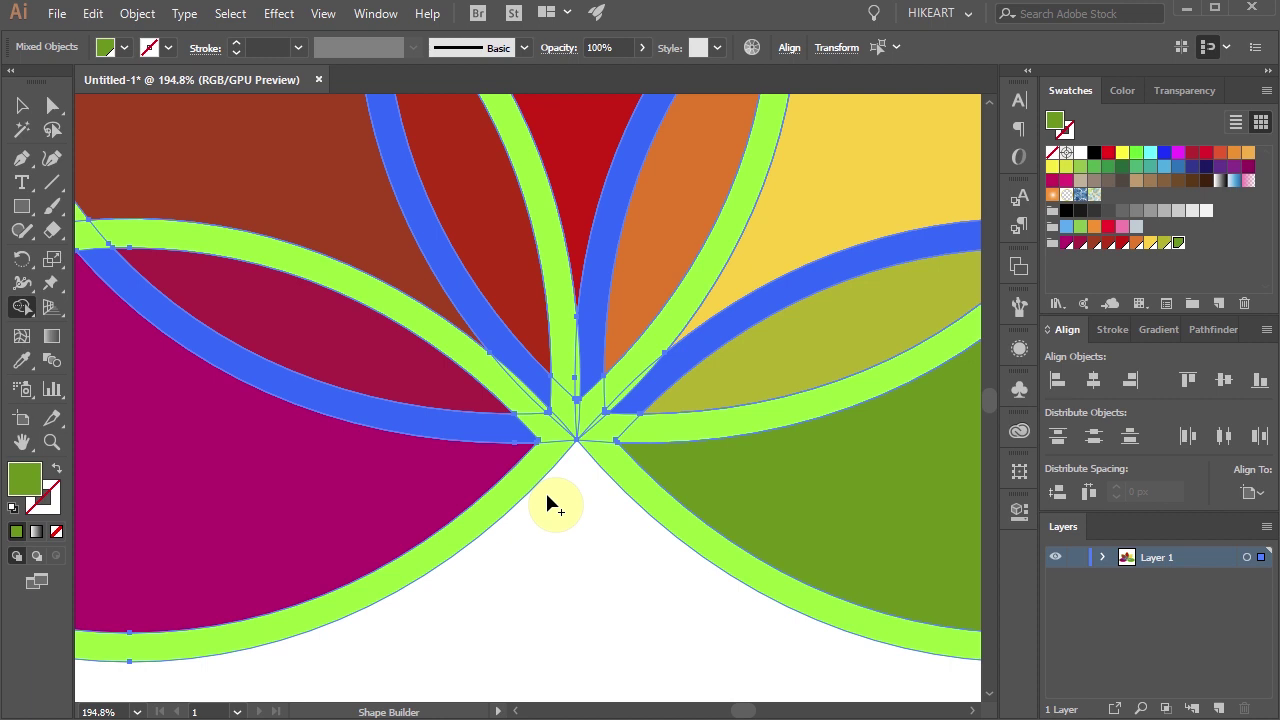
key("alt")
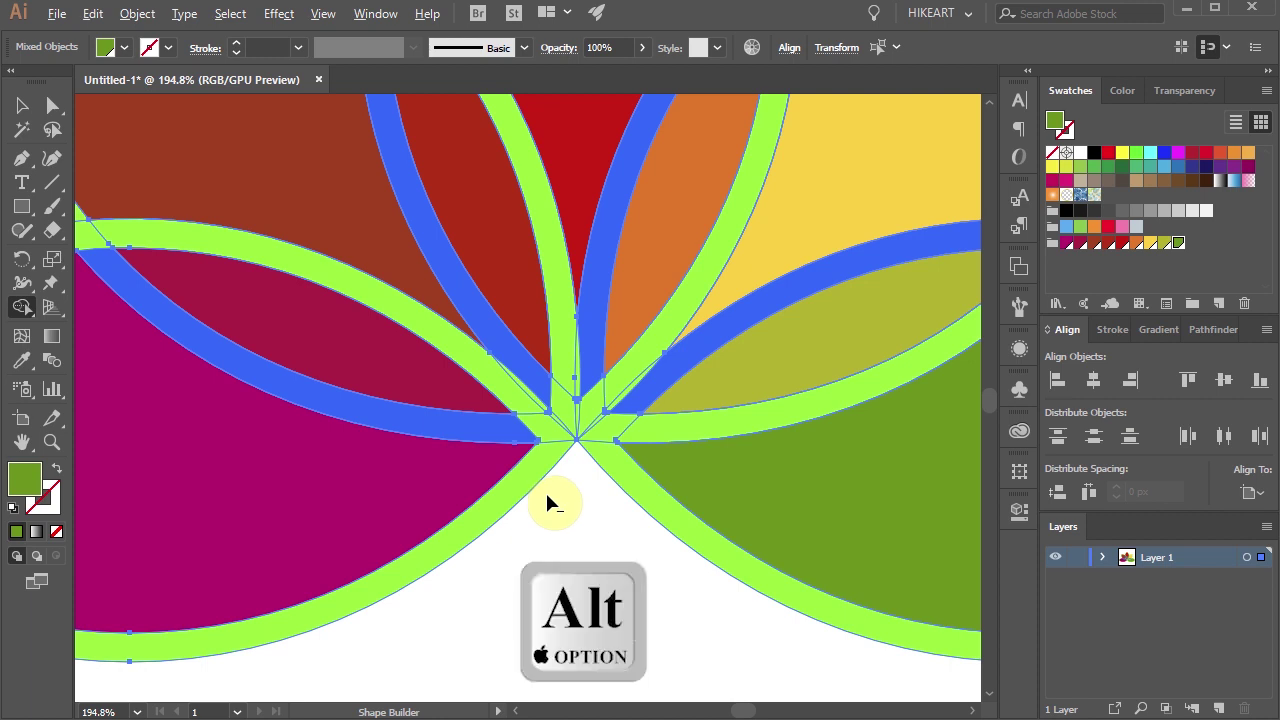
mouse_move(564, 474)
left_mouse_down()
mouse_move(550, 425)
mouse_move(594, 408)
mouse_move(609, 431)
mouse_move(600, 457)
mouse_move(586, 456)
mouse_move(600, 394)
mouse_move(560, 394)
mouse_move(520, 430)
mouse_move(569, 425)
left_mouse_up()
left_click(615, 425)
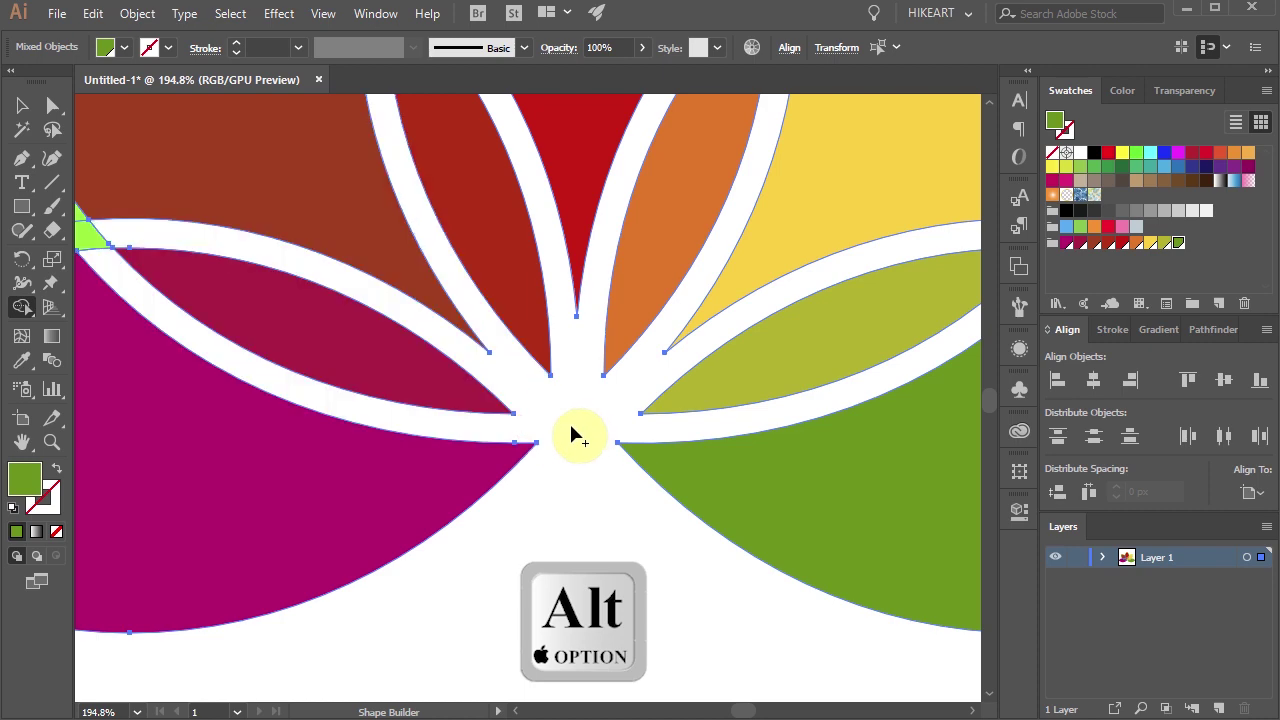
Step: Delete the green band along the left petal, then select the whole lotus
key("ctrl+0")
mouse_move(548, 297)
left_mouse_down()
mouse_move(443, 294)
mouse_move(354, 389)
left_mouse_up()
key("v")
key("ctrl+a")
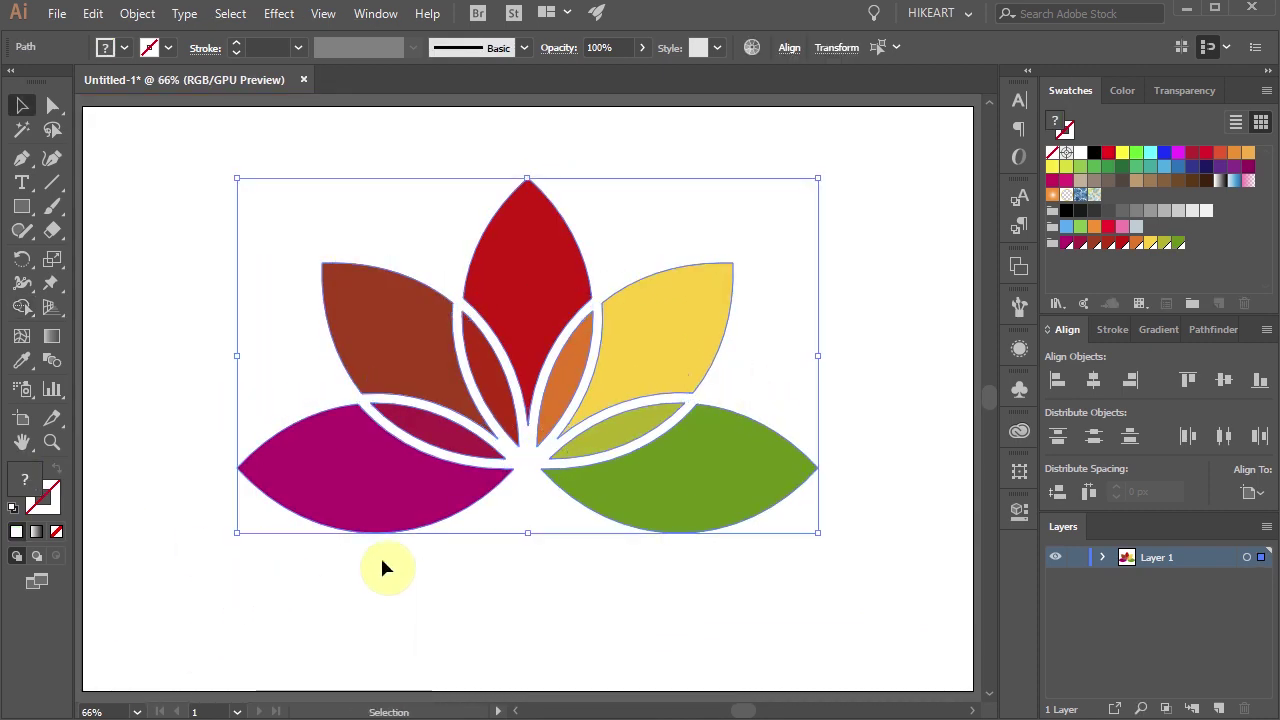
Step: Nudge the lotus straight down a little and bring up the Stylize effects, including Drop Shadow
left_click_drag(527, 353, 527, 405)
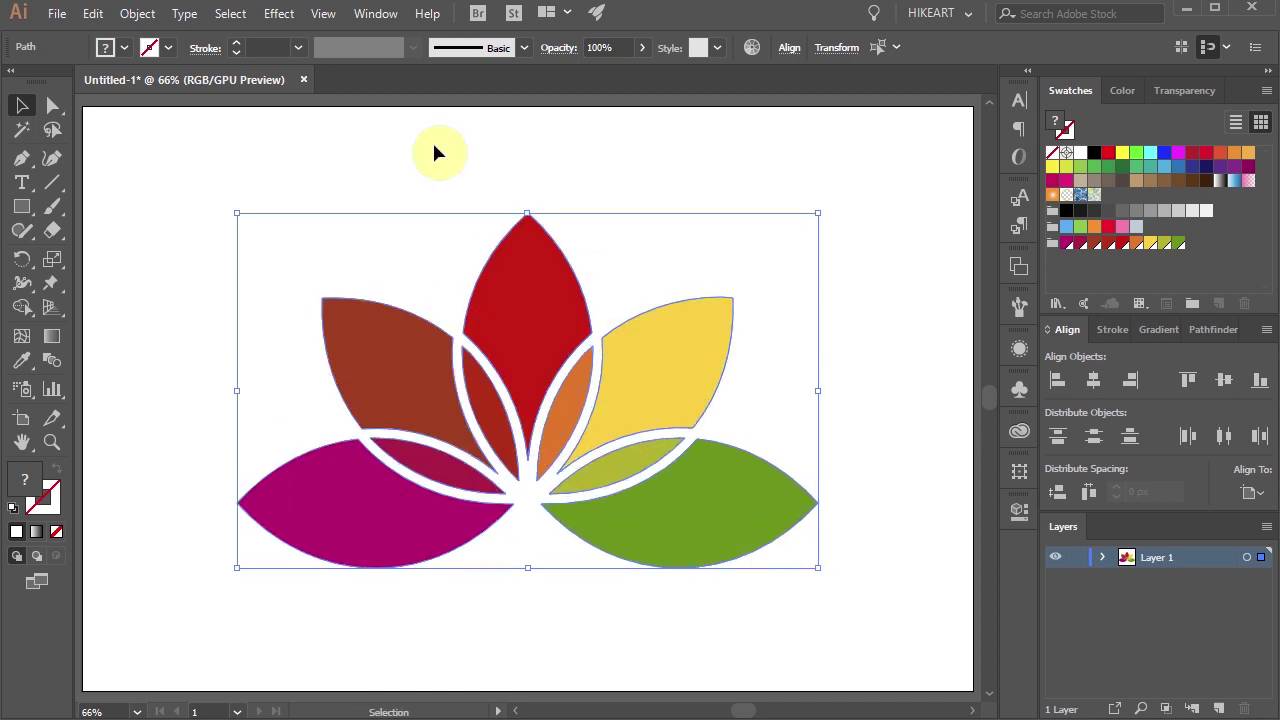
left_click(283, 15)
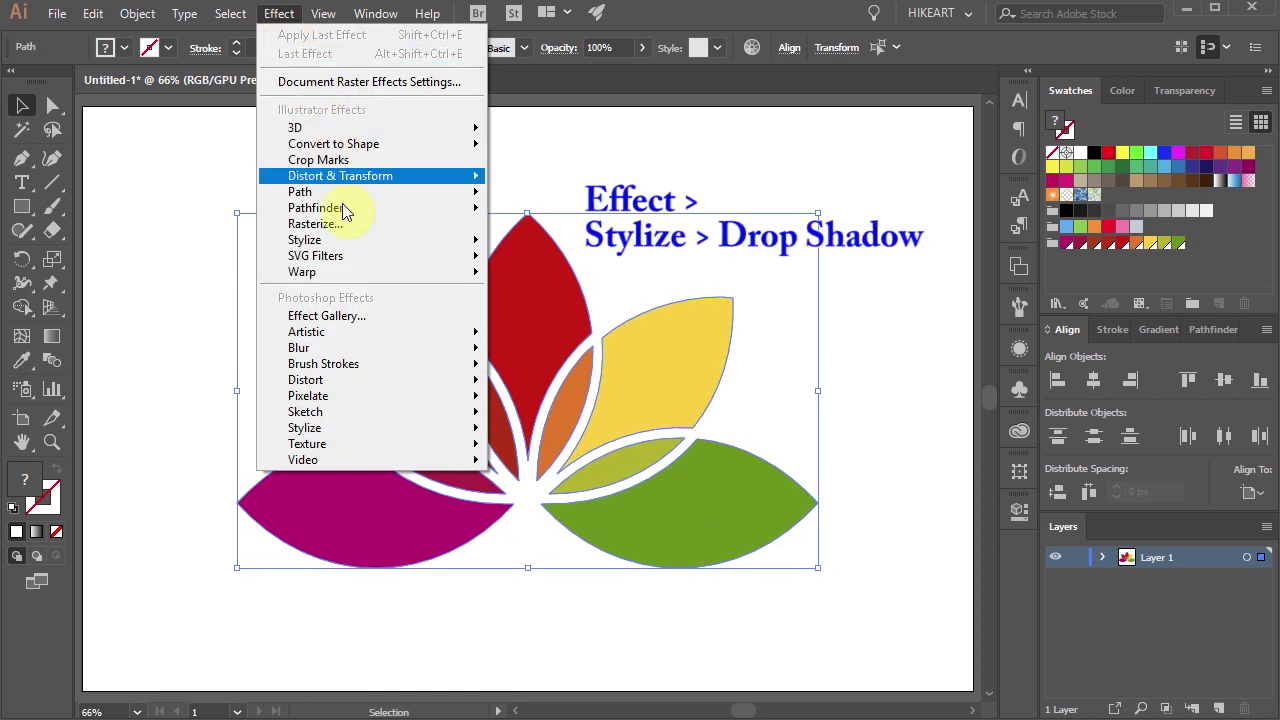
mouse_move(345, 240)
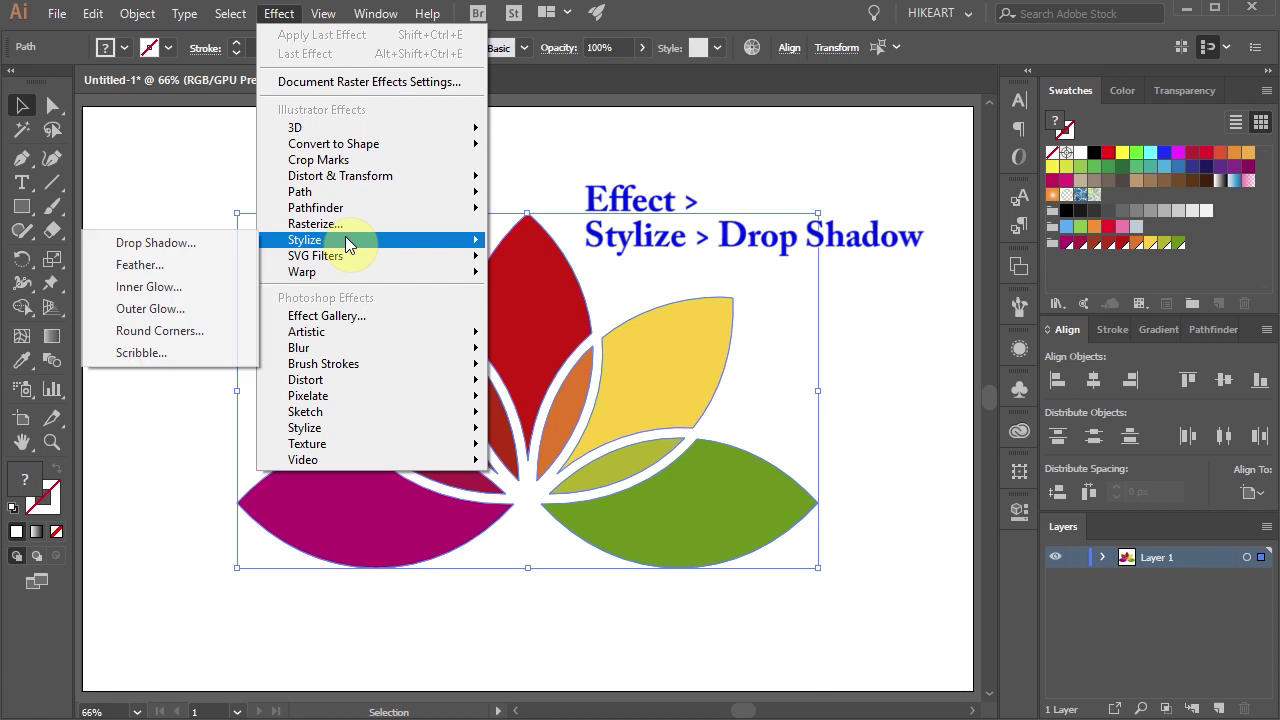
Step: Start a previewed drop shadow with 3 px X/Y offsets, 4 px blur and 30% opacity
left_click(180, 245)
left_click(963, 452)
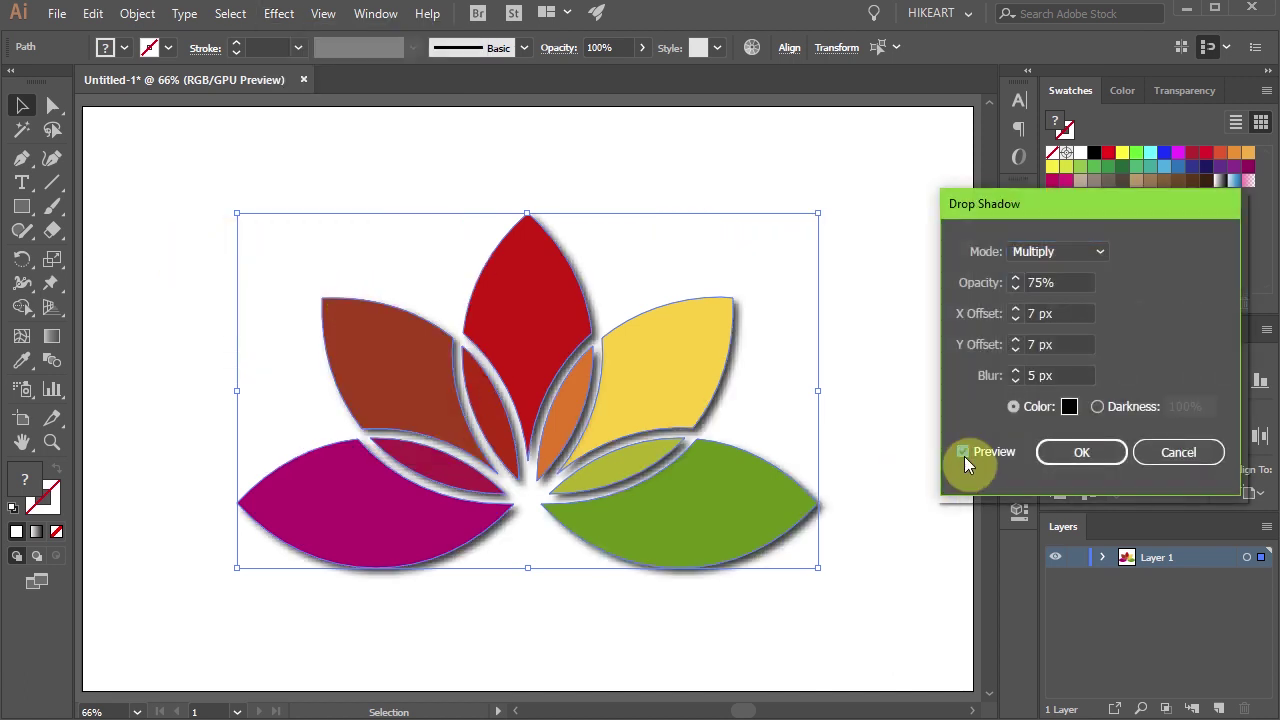
double_click(1040, 313)
type("3")
left_click(1015, 350)
left_click(1015, 350)
left_click(1015, 350)
left_click(1015, 350)
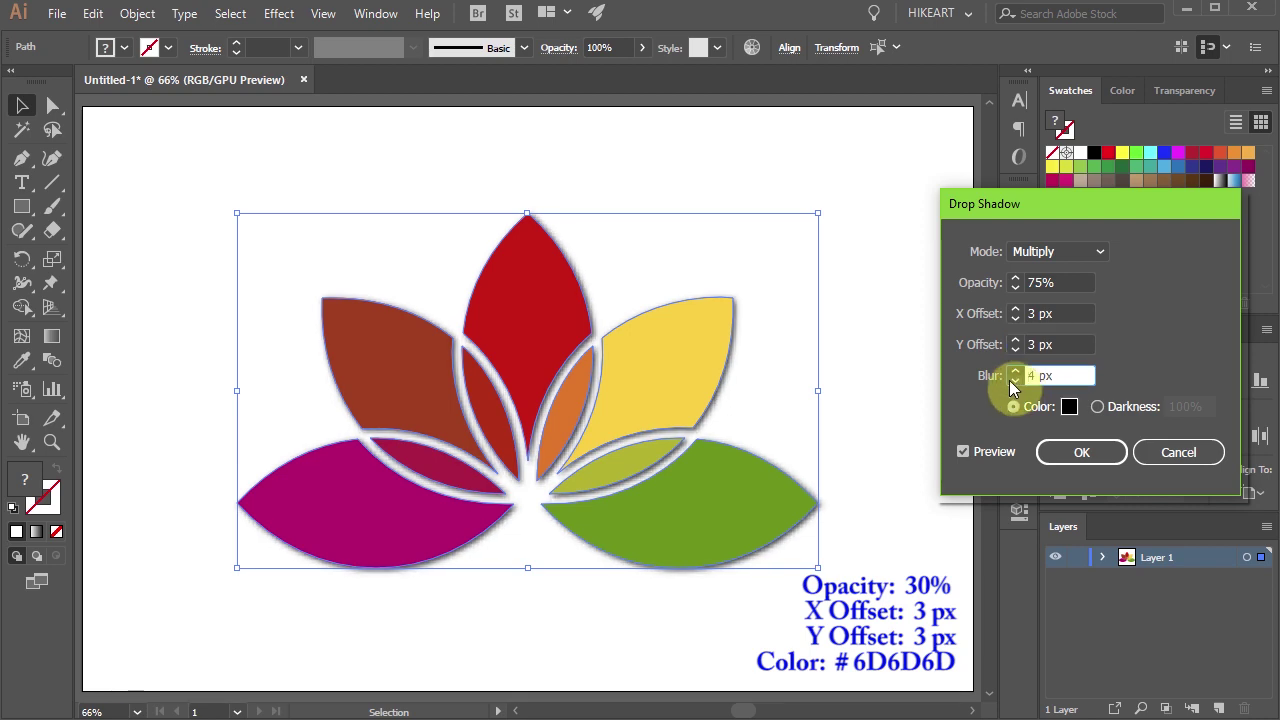
Step: Set the shadow mode to Normal and colour to 6D6D6D, apply it, then deselect the lotus
left_click(1015, 381)
left_click(1015, 288)
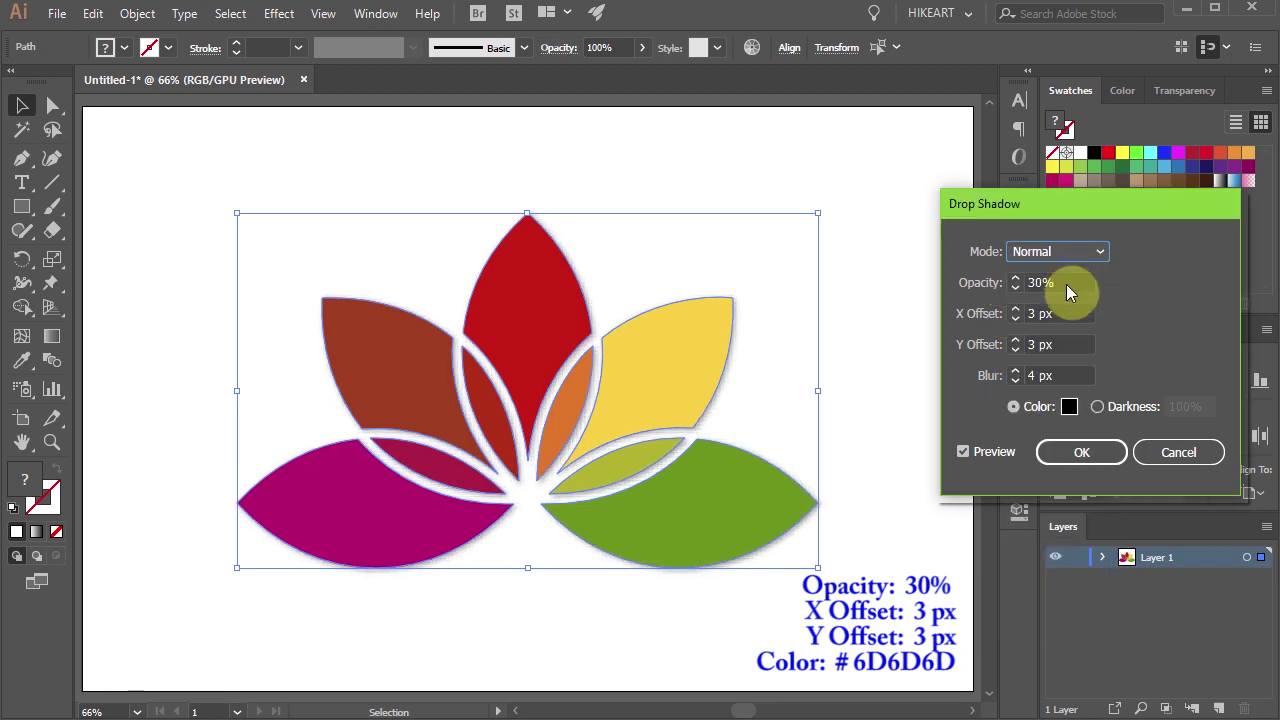
left_click(1069, 406)
type("6D6D6D")
left_click(495, 90)
left_click(1081, 452)
left_click(893, 650)
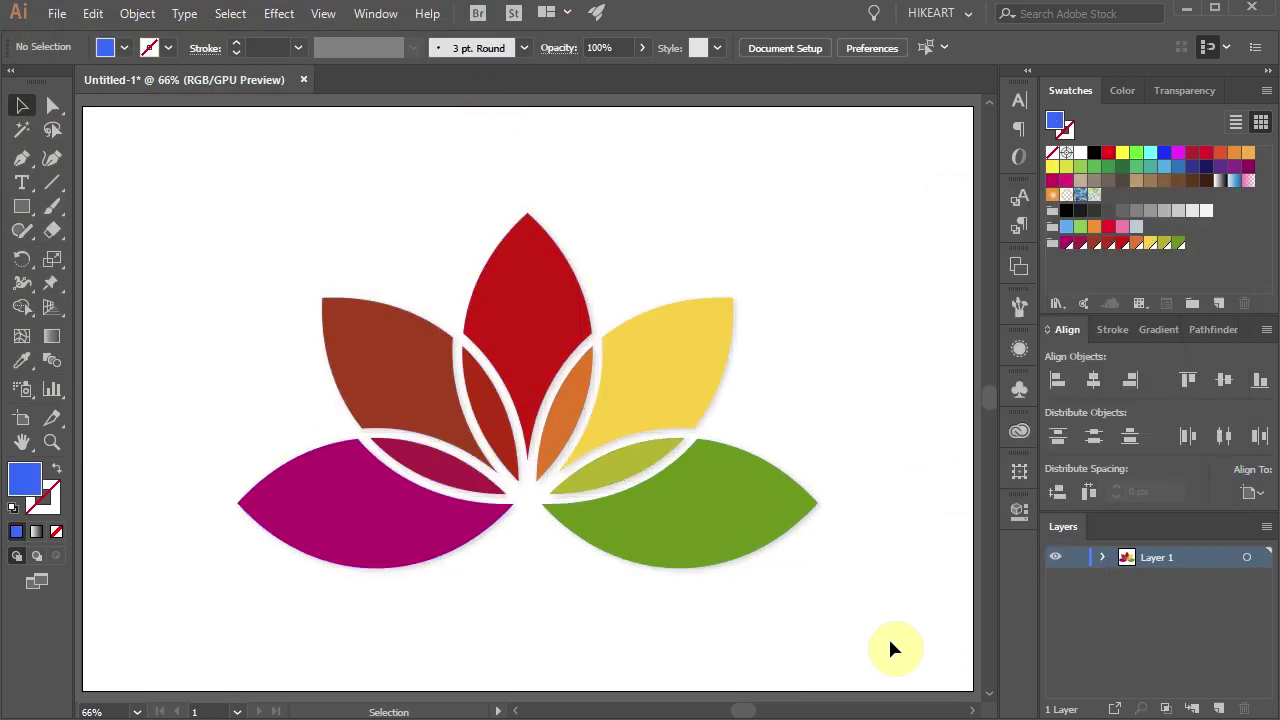